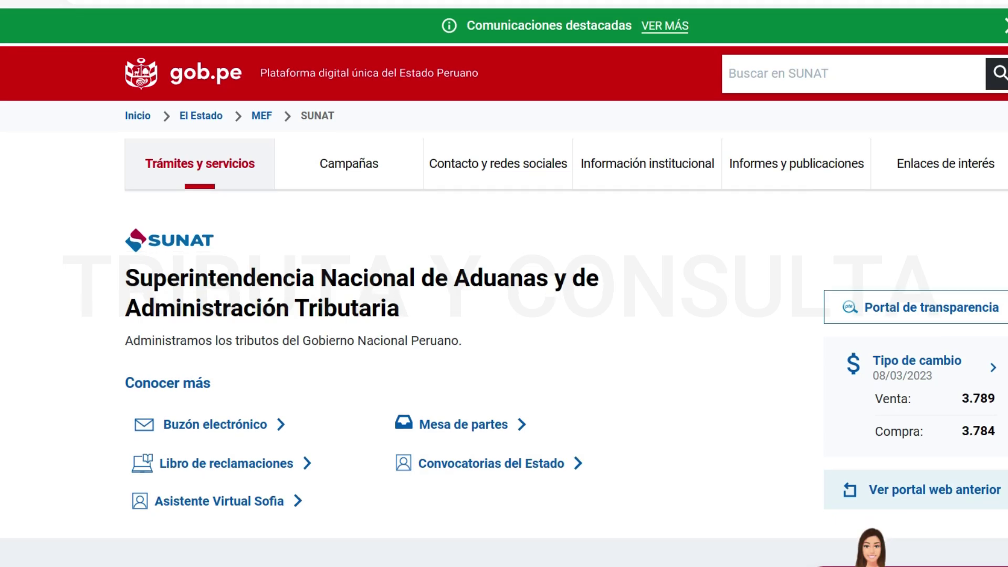
- Open SUNAT's online operations (SOL) and enter the annual income declaration for individuals (Personas)
scroll(504, 284, down, 4)
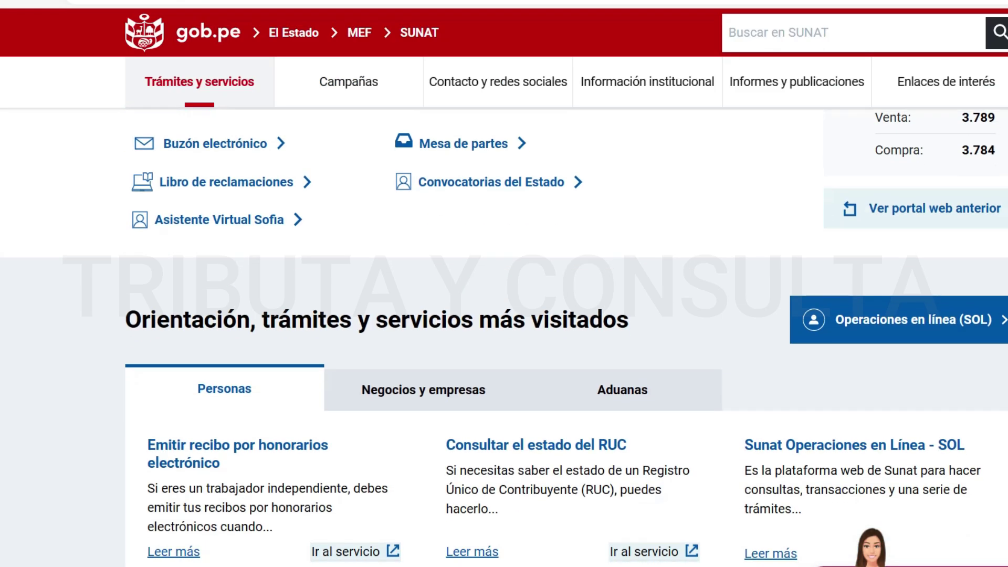
click(904, 316)
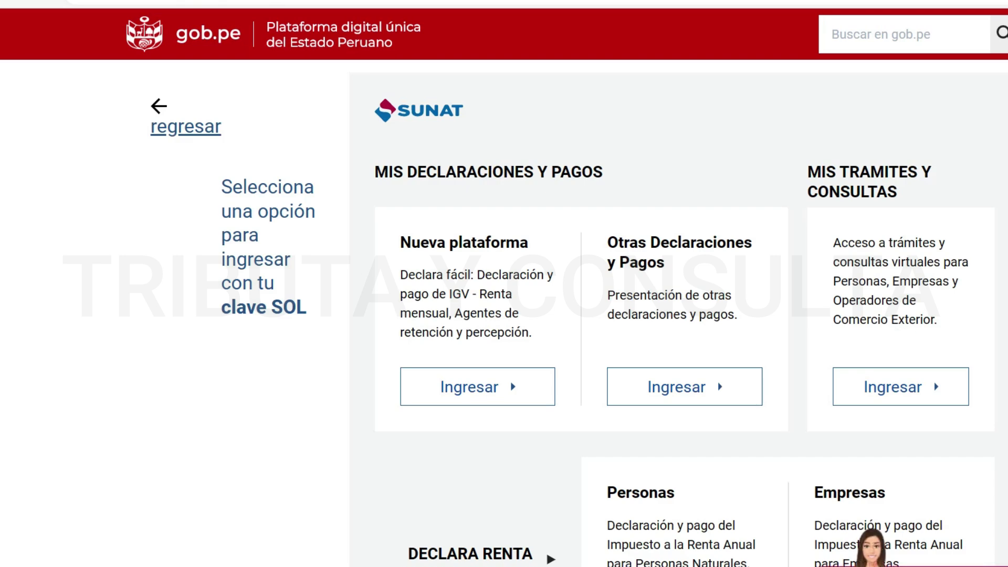
scroll(686, 348, down, 5)
click(665, 318)
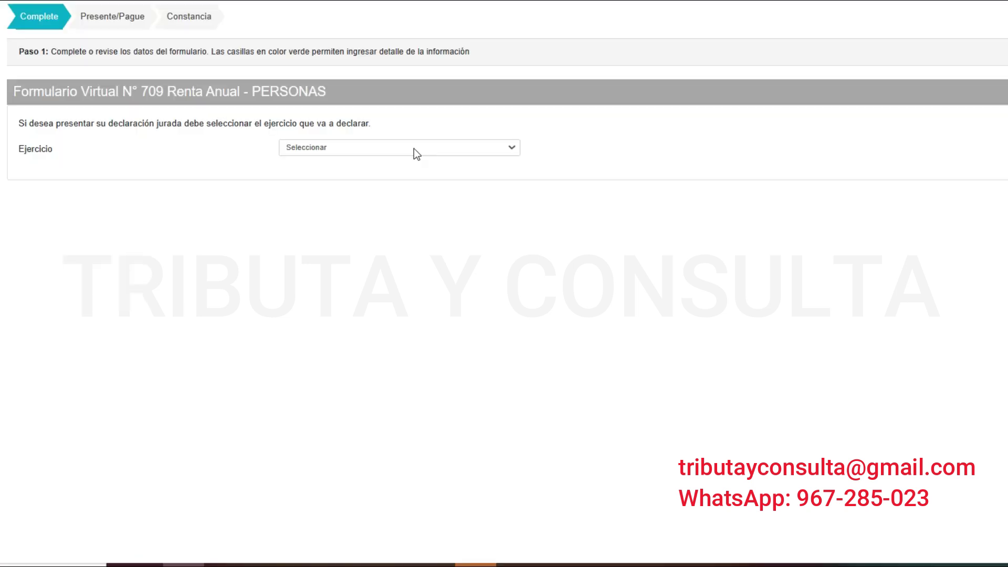
- Start Formulario Virtual N° 709 Renta Anual - Personas for the 2022 fiscal year and confirm the chosen year
click(413, 149)
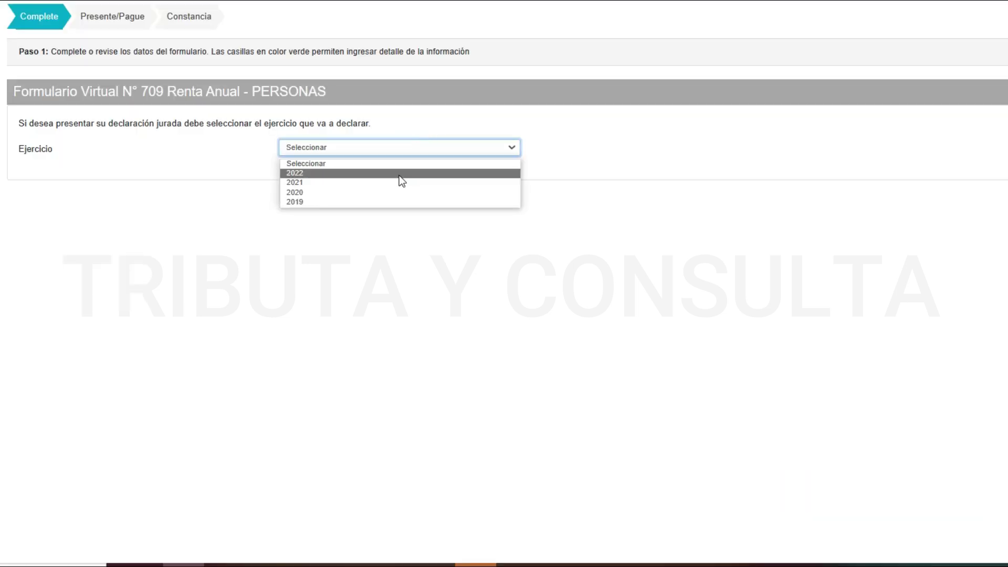
click(399, 175)
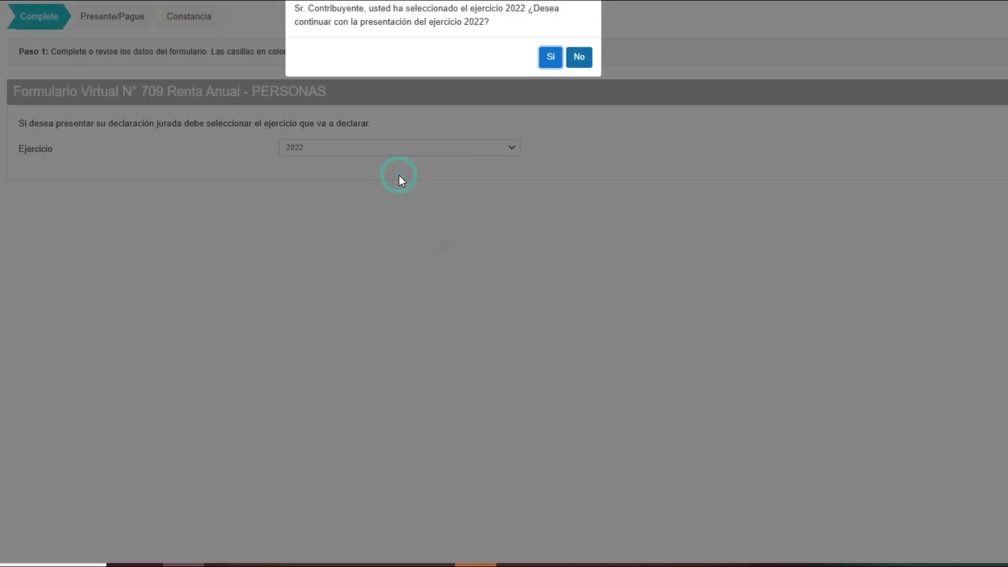
click(552, 58)
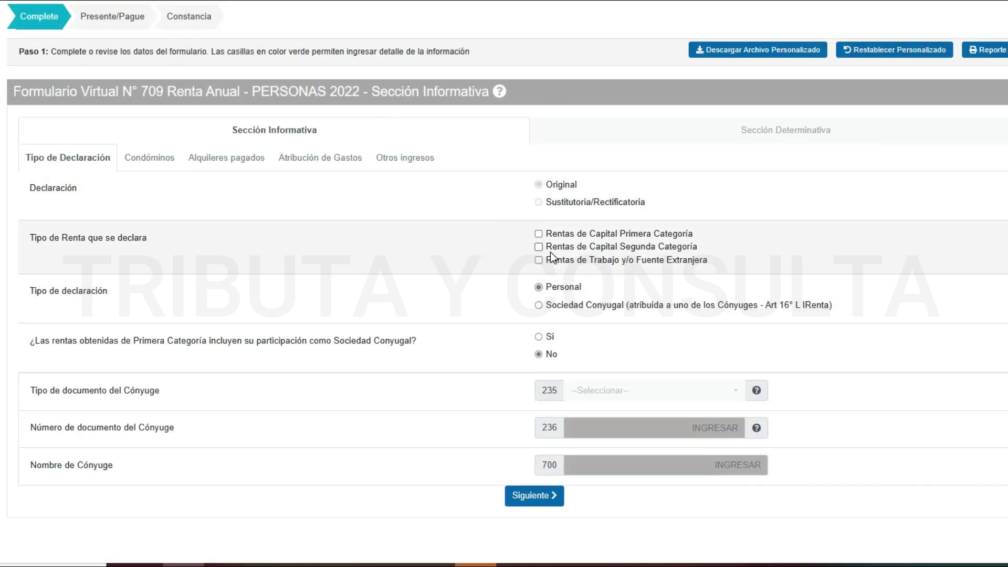
- Declare Rentas de Trabajo y/o Fuente Extranjera as the income type and proceed past Alquileres pagados with the answer No
click(538, 261)
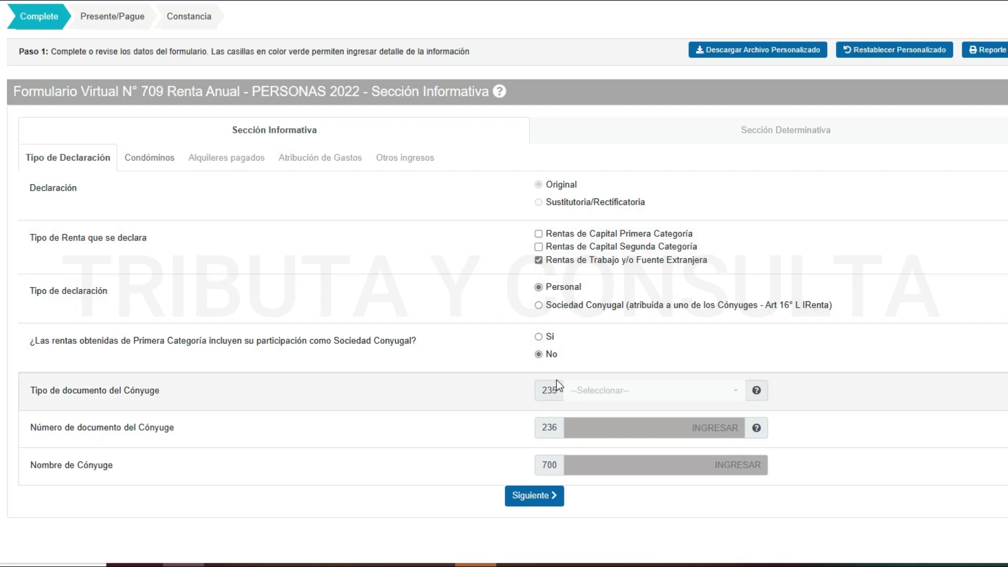
click(531, 504)
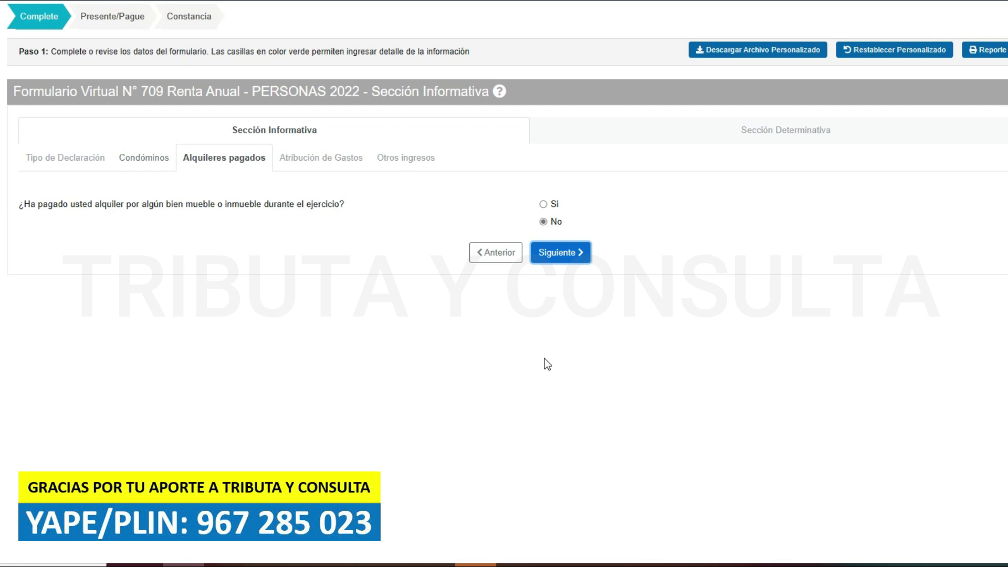
click(587, 258)
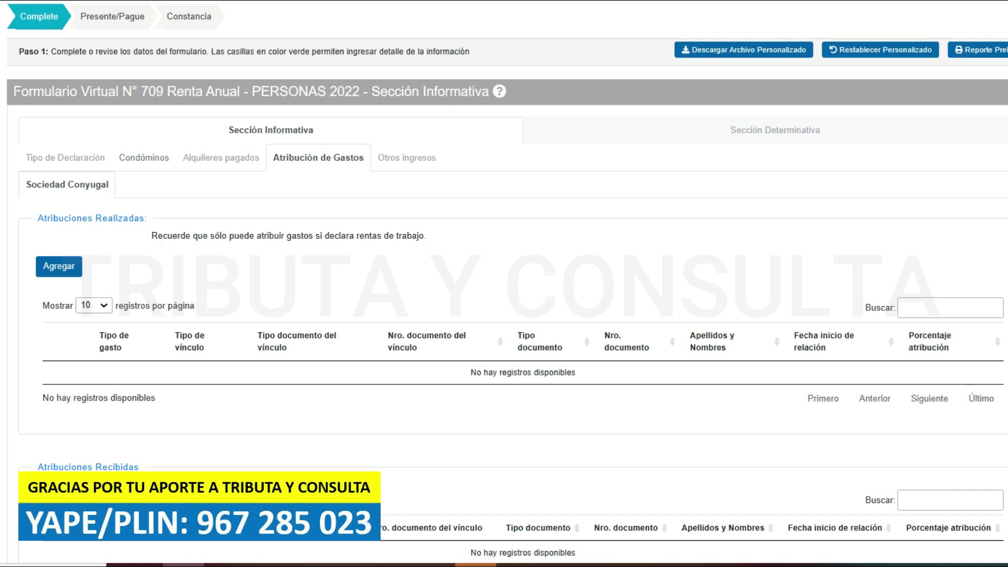
- Look over the expense attributions made and received, and proceed to Otros ingresos without adding any
scroll(504, 283, down, 1)
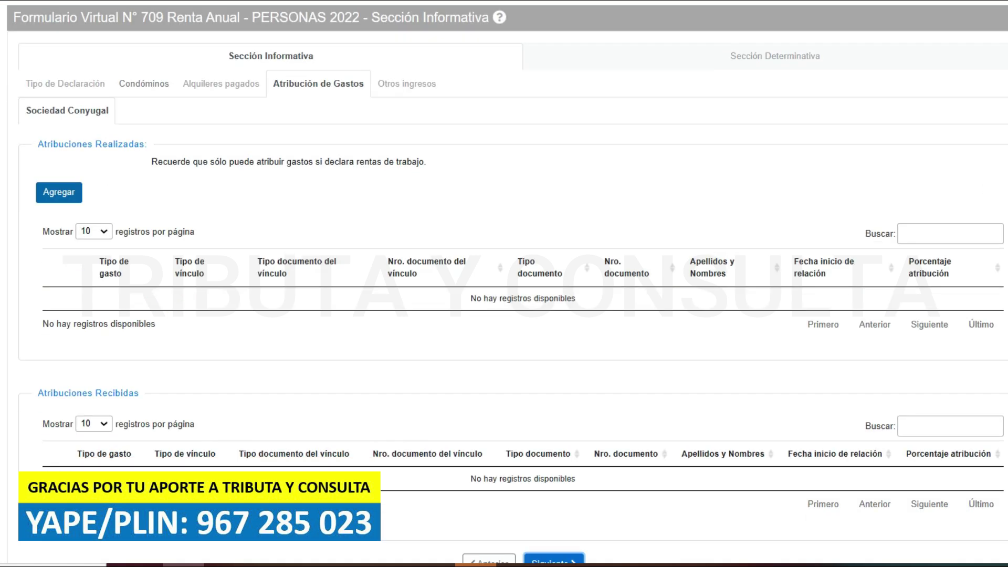
scroll(503, 284, down, 1)
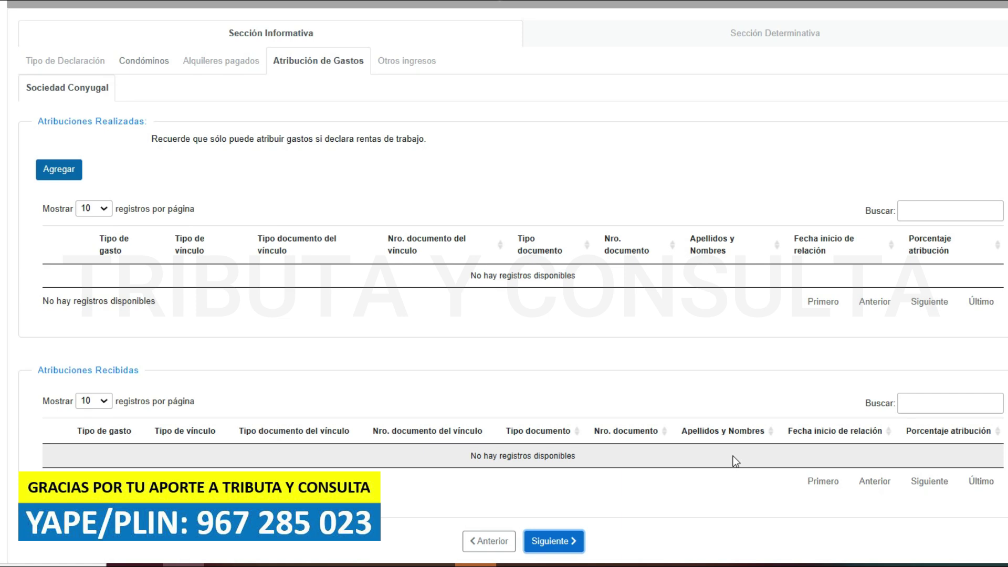
click(566, 540)
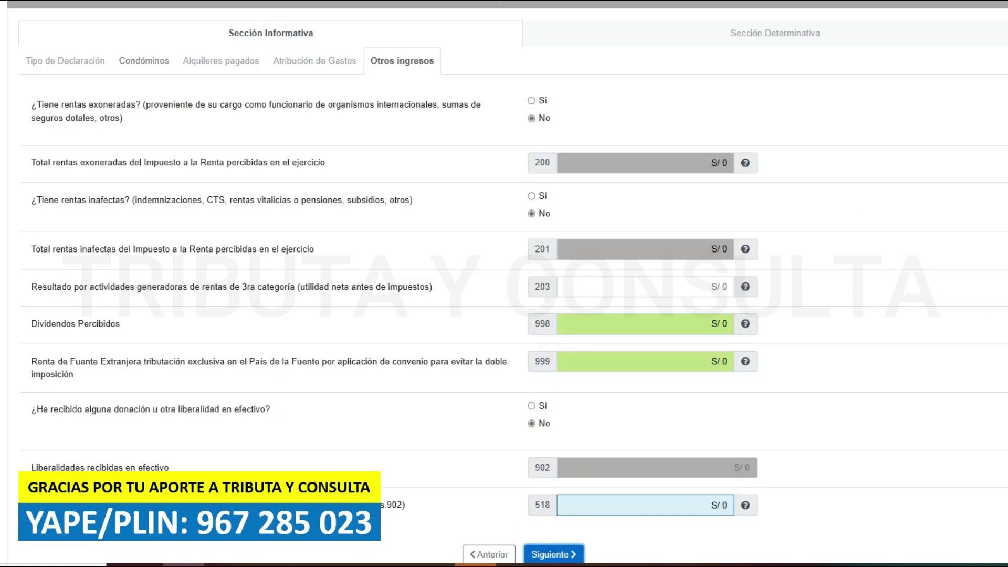
- Inspect the breakdown of non-taxable income in box 201 by answering Sí, and restore the answer to No
scroll(507, 282, down, 1)
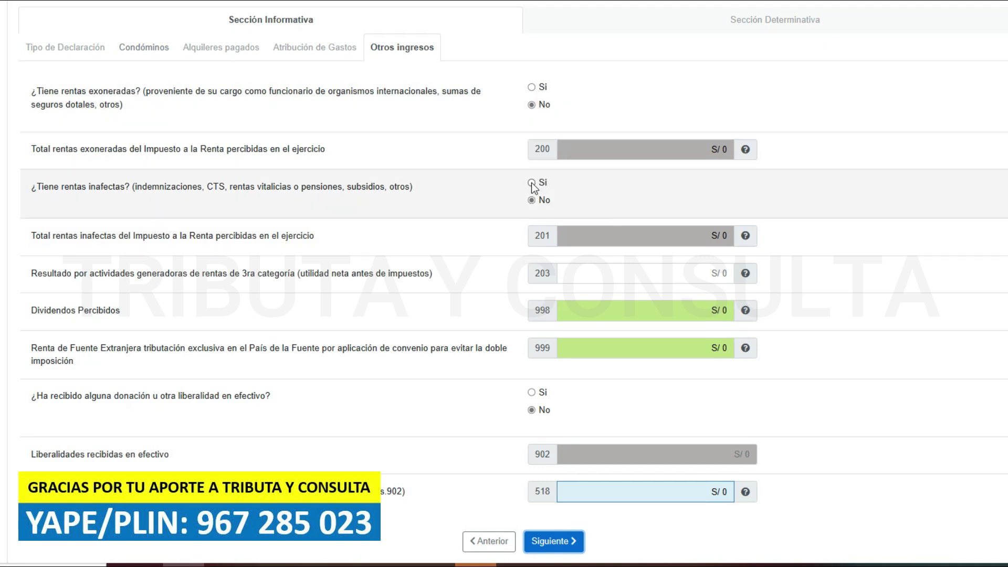
click(531, 183)
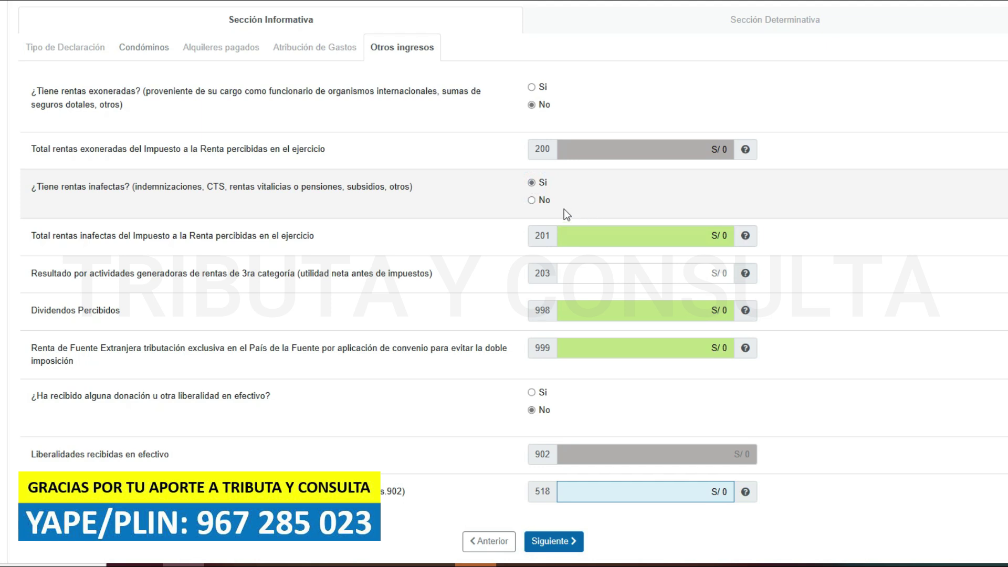
click(591, 231)
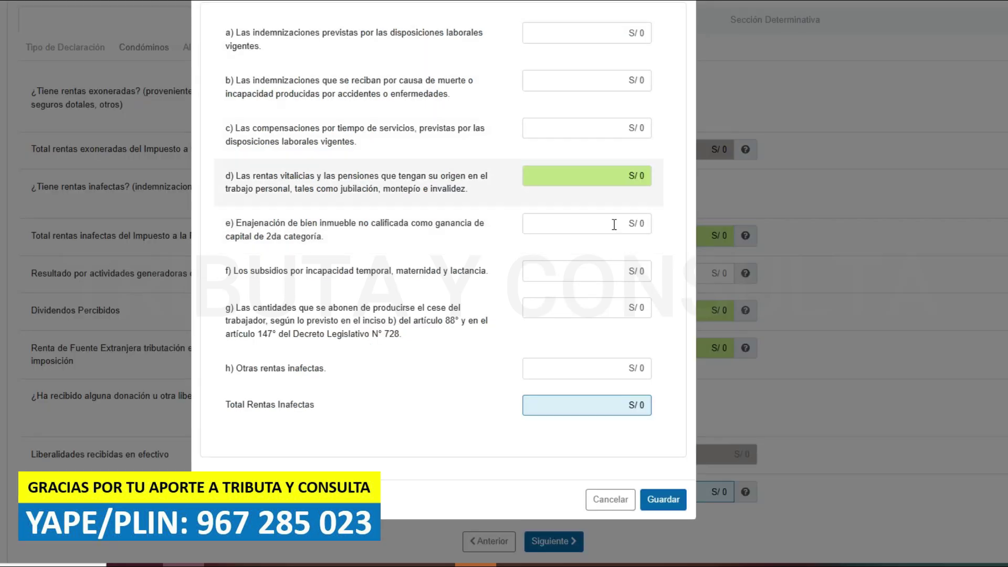
key(Escape)
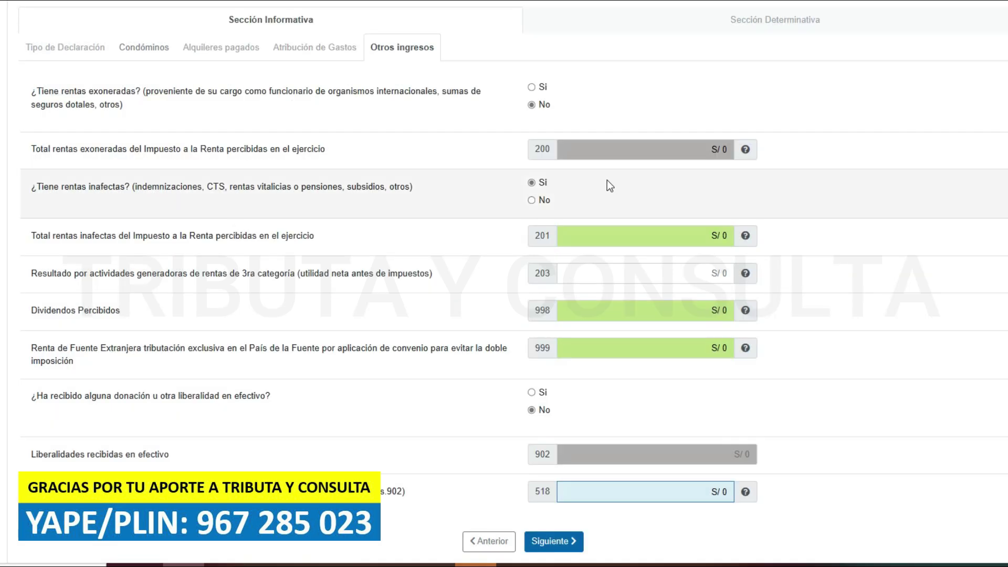
click(532, 200)
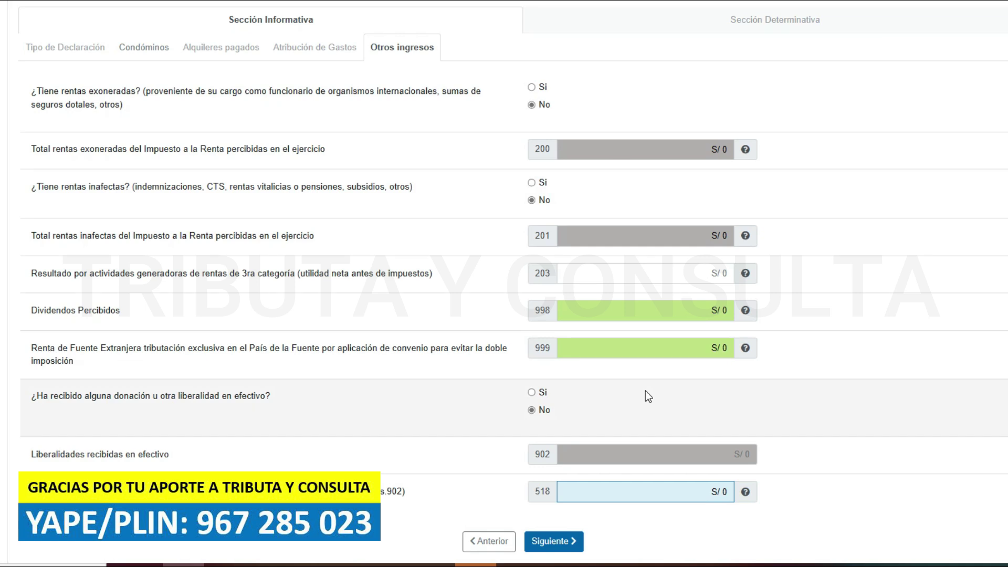
- Proceed from Otros ingresos to the Sección Determinativa and accept both notices about the preloaded information
click(548, 546)
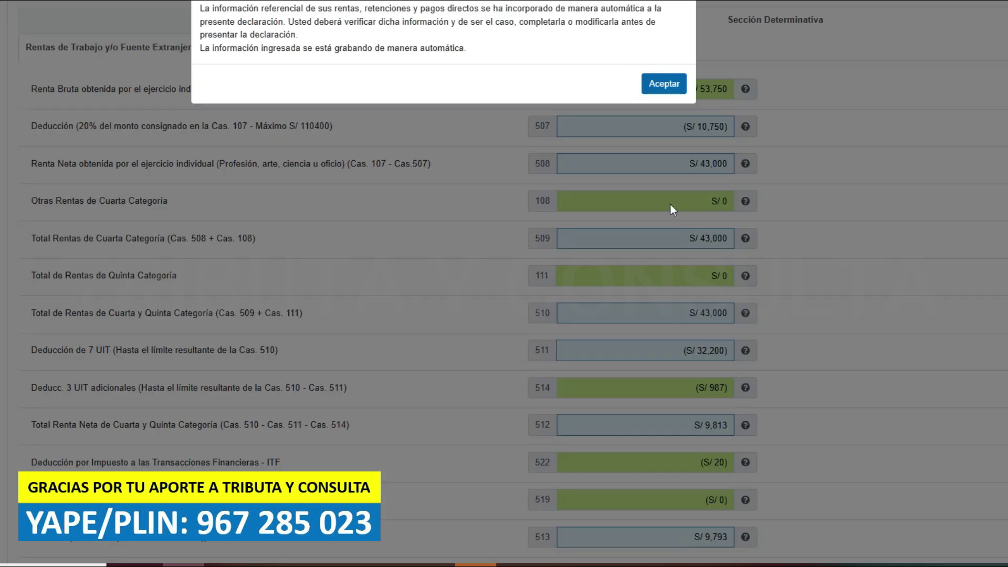
click(669, 94)
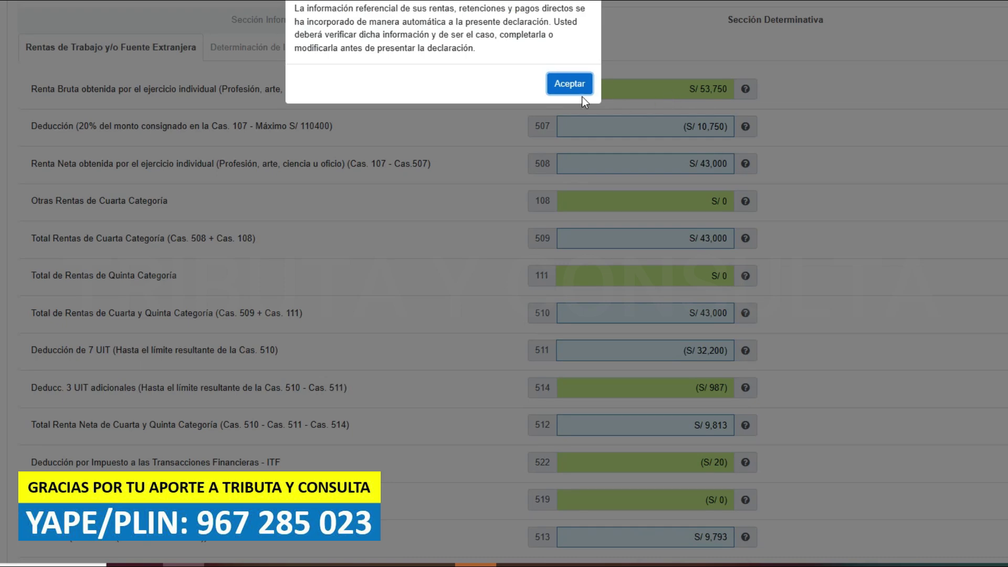
click(573, 88)
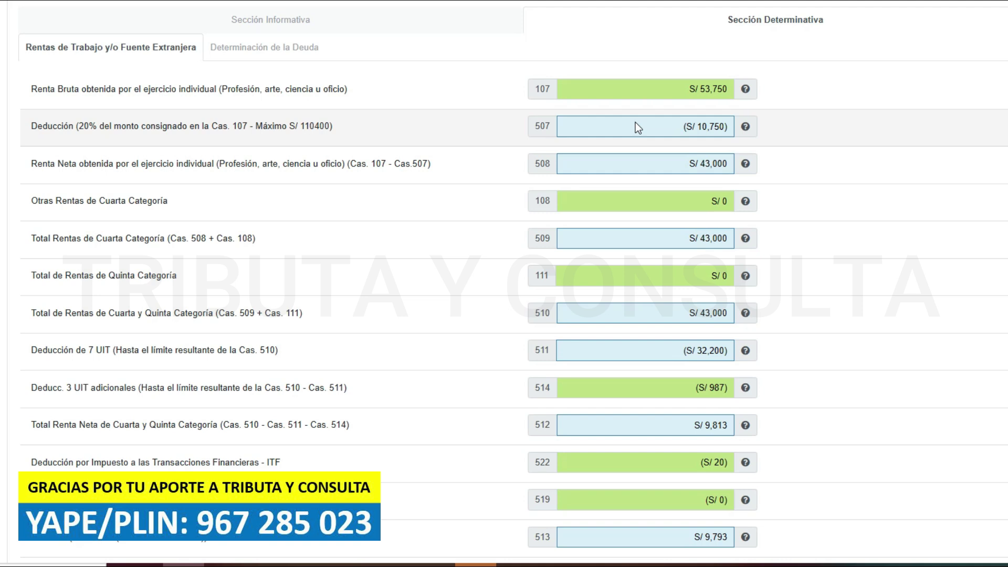
- Review the payer records behind the gross income in box 107, showing 100 records per page, and close the detail
click(578, 89)
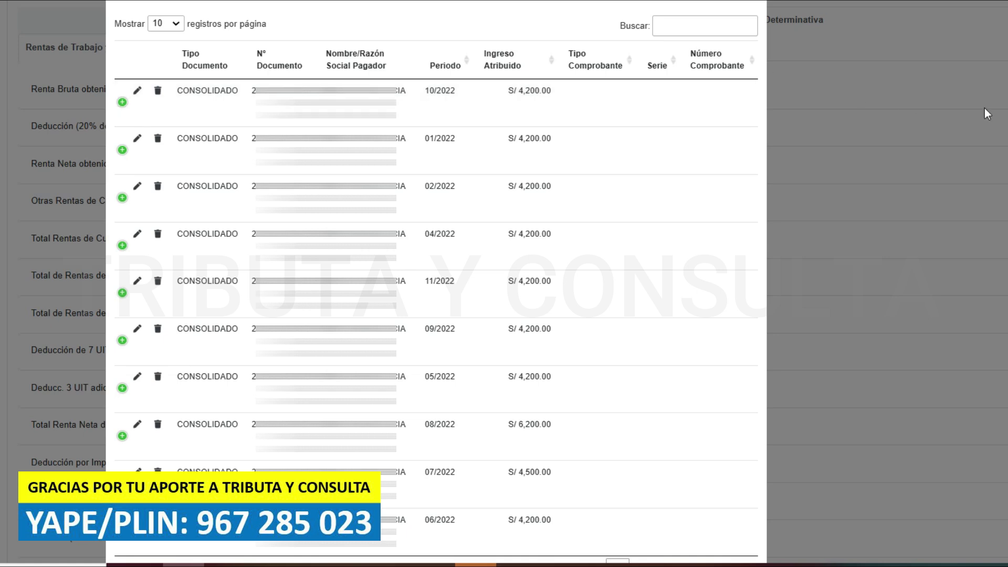
scroll(436, 282, down, 3)
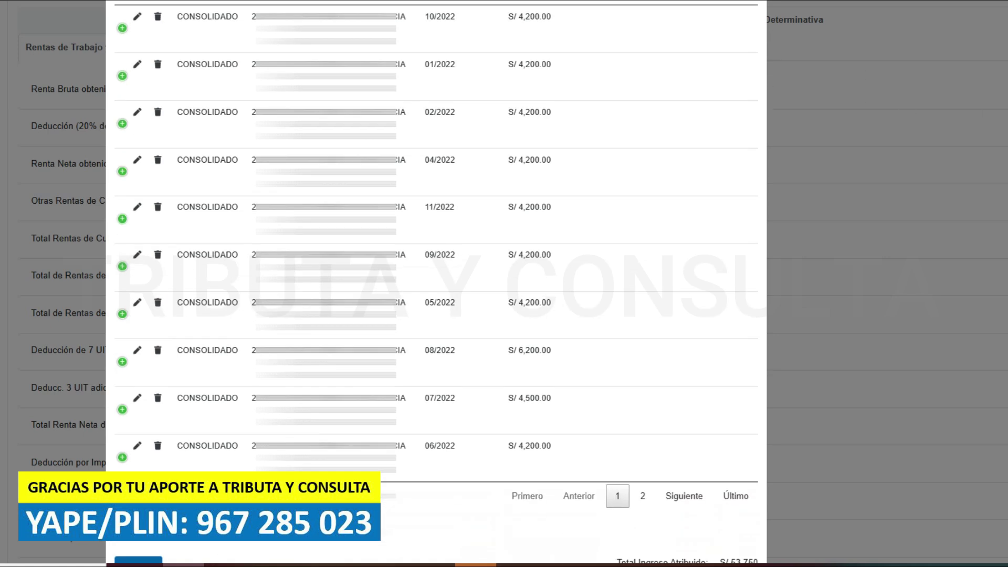
scroll(436, 282, up, 3)
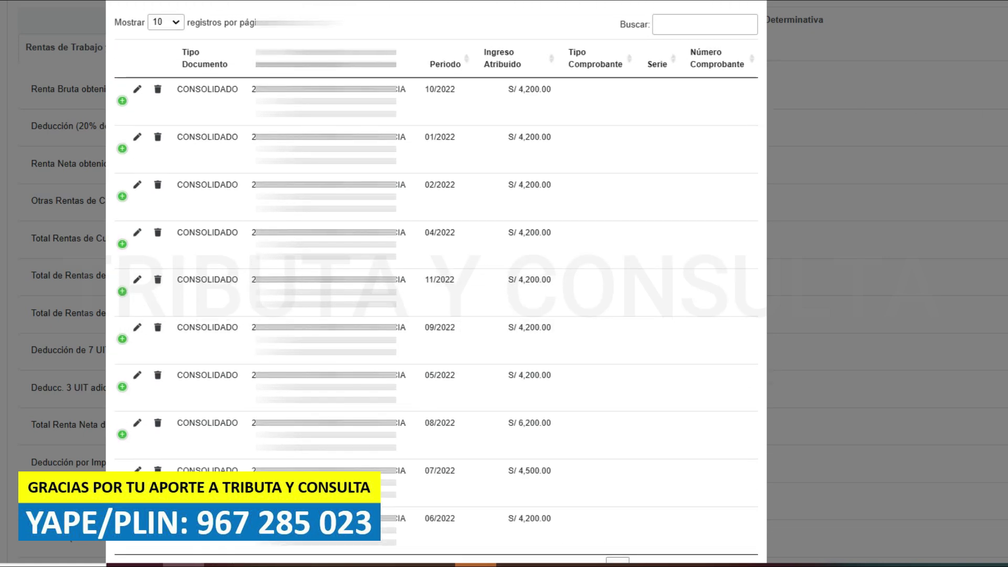
click(172, 25)
click(170, 74)
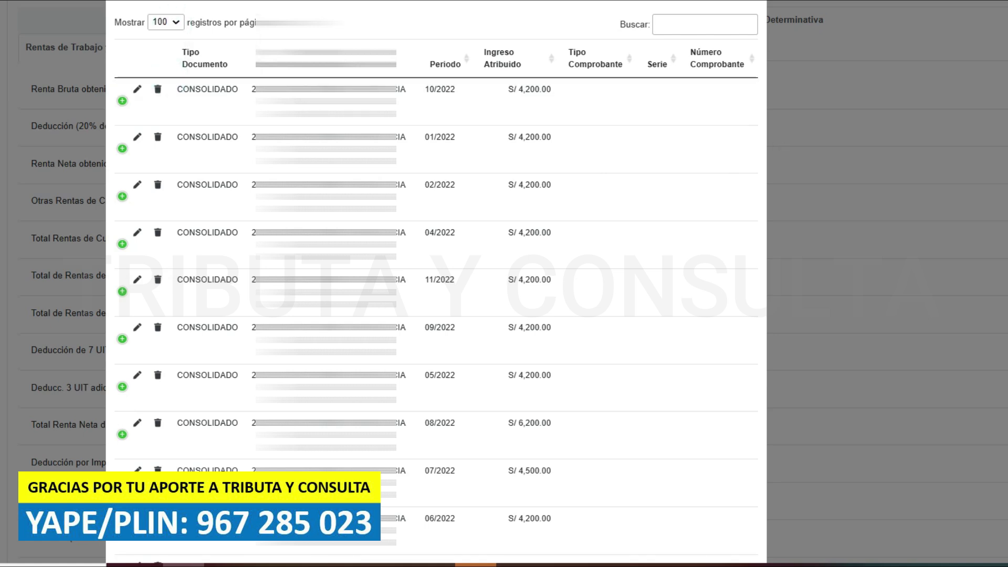
scroll(435, 284, down, 5)
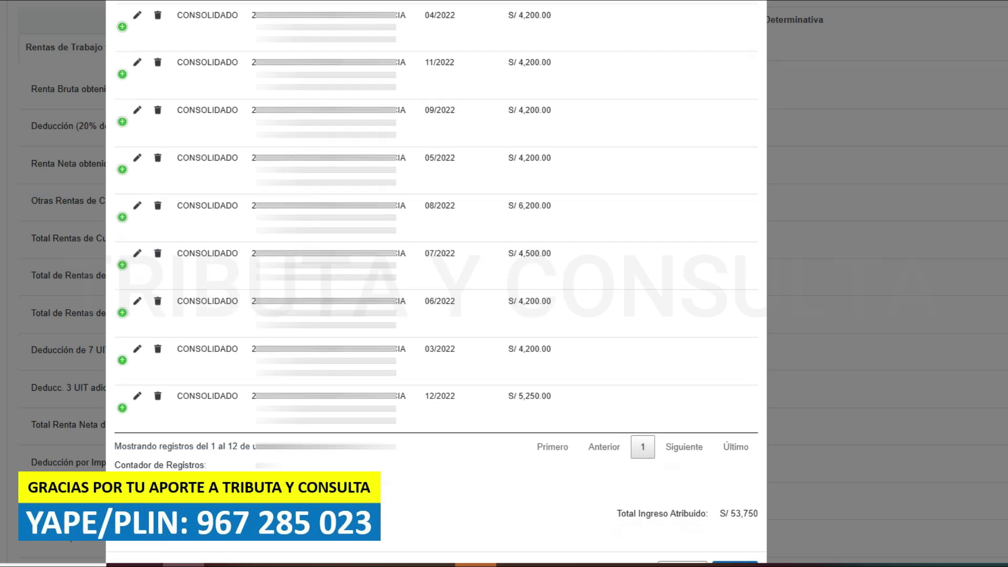
scroll(436, 283, down, 1)
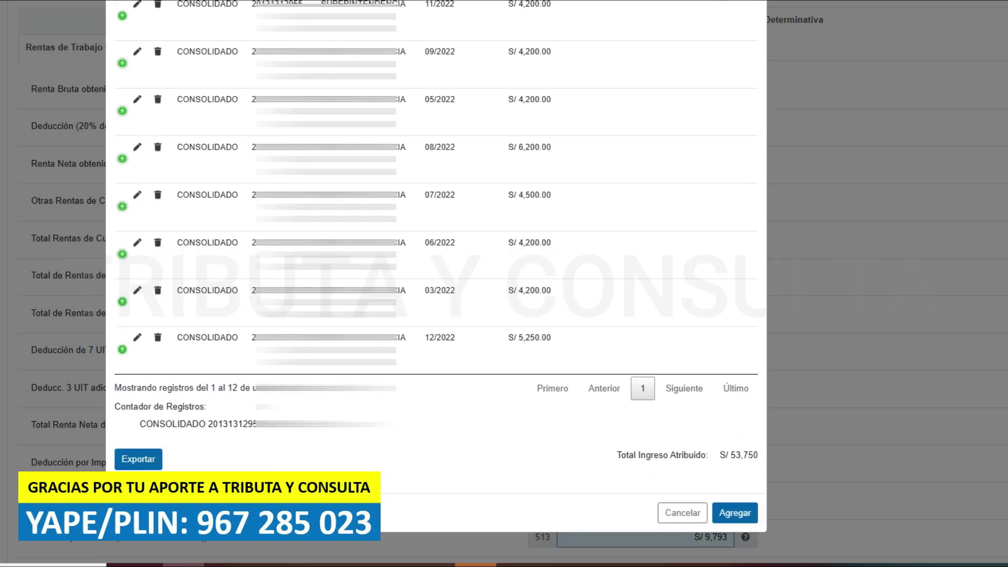
scroll(436, 284, up, 4)
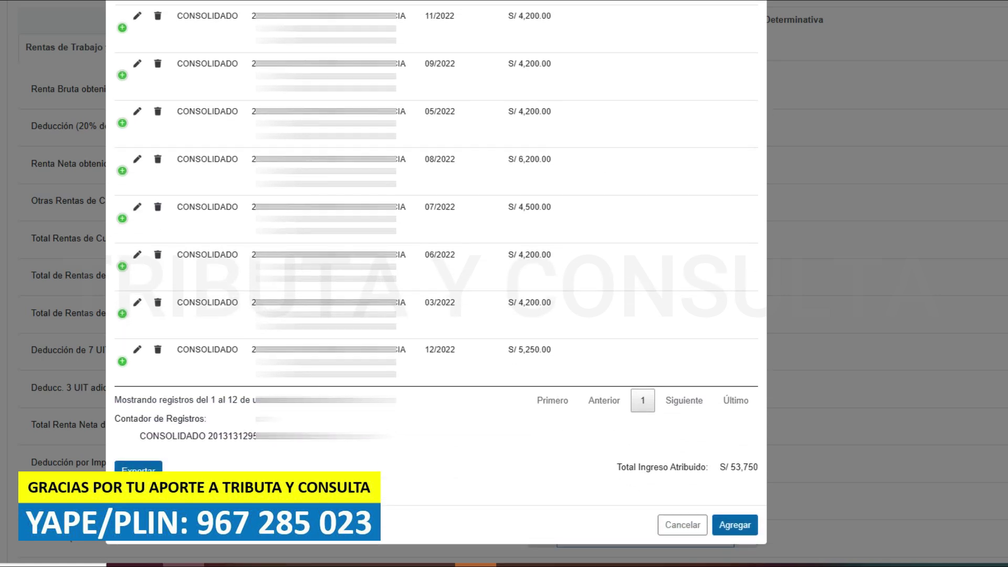
scroll(436, 284, up, 2)
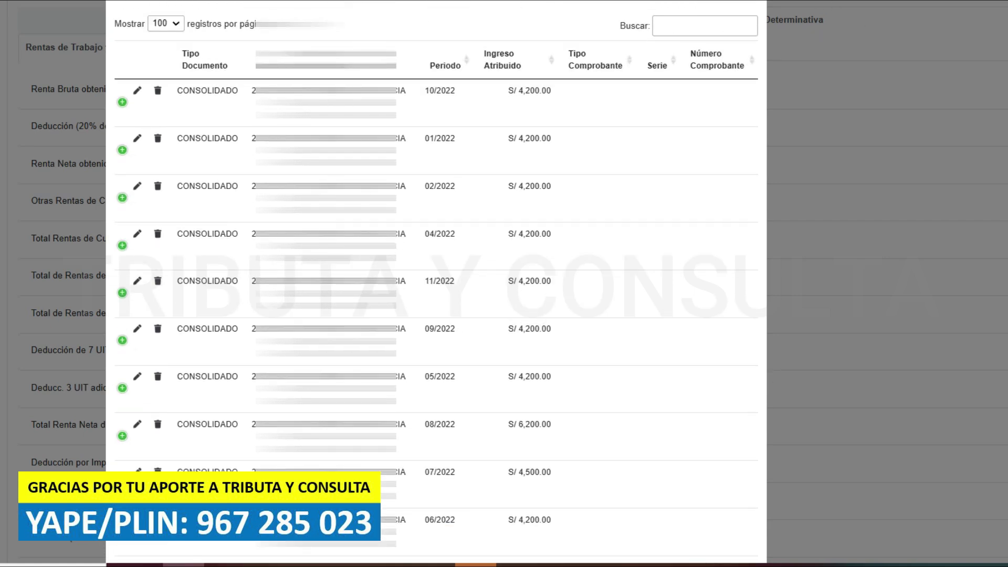
click(867, 158)
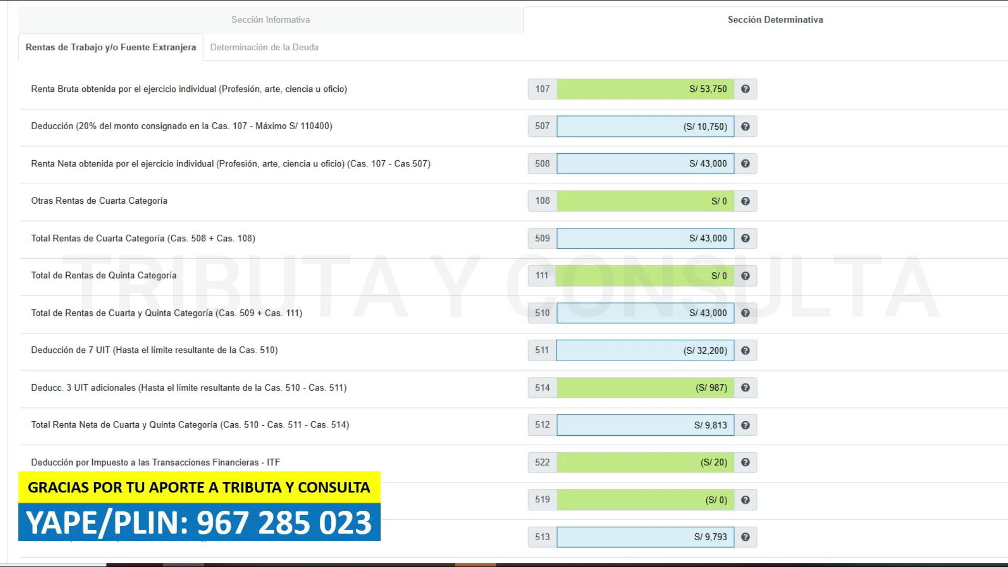
- View the detail of fifth-category income in box 111 and close it without adding records
scroll(504, 283, down, 2)
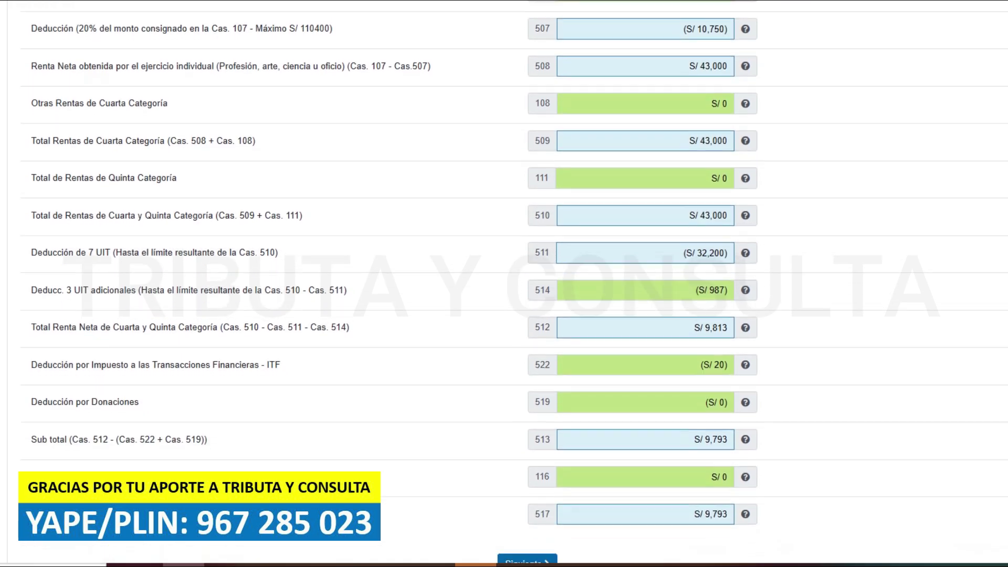
scroll(504, 284, down, 1)
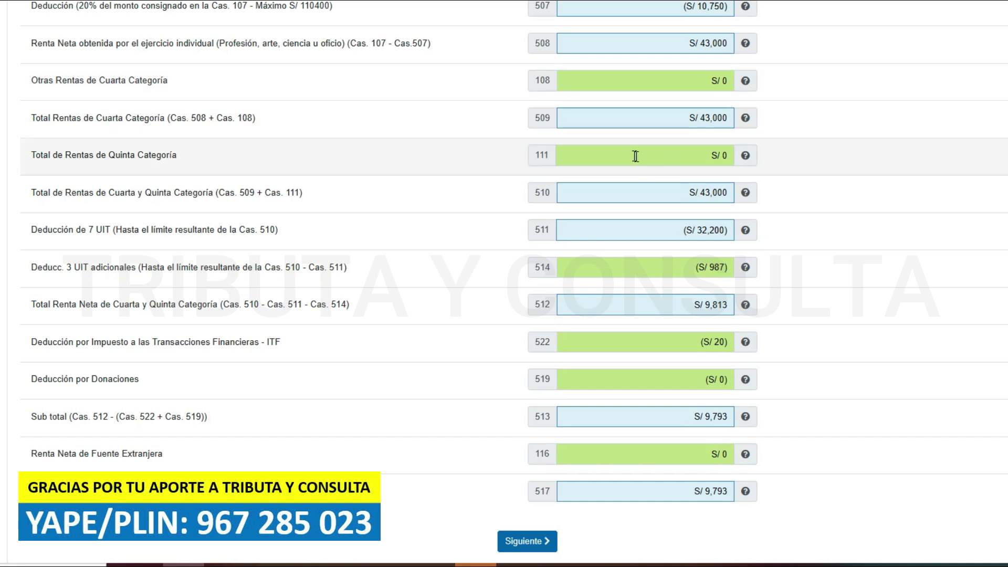
click(649, 154)
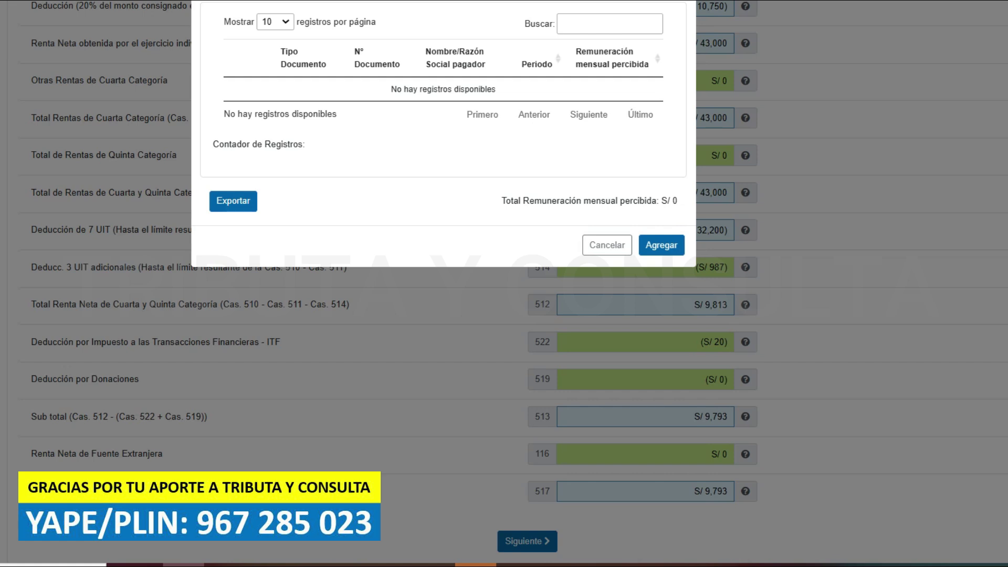
key(Escape)
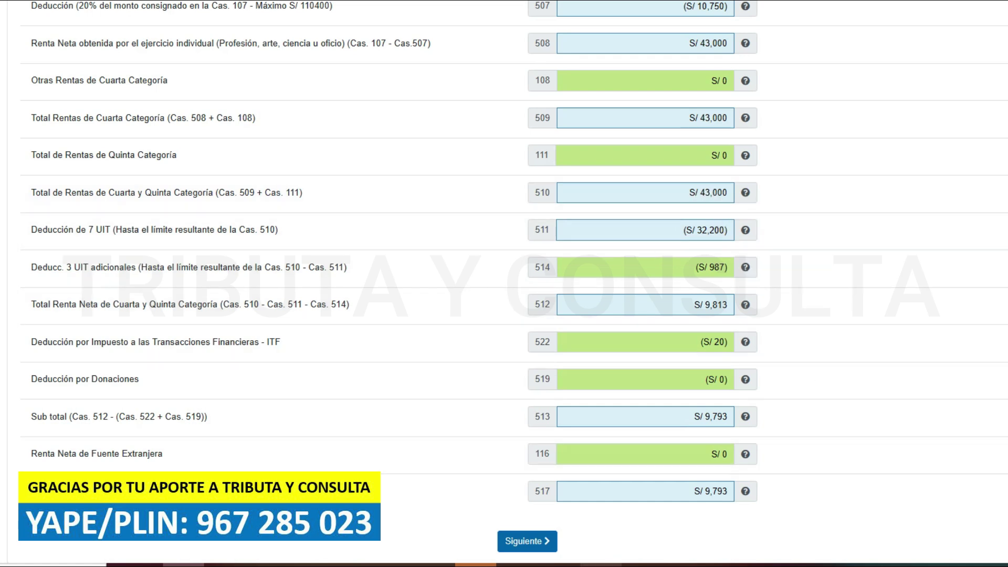
- Switch to the Excel calculation and check the fourth- and fifth-category total, the 7 UIT deduction and the two deduction rows below it
click(517, 565)
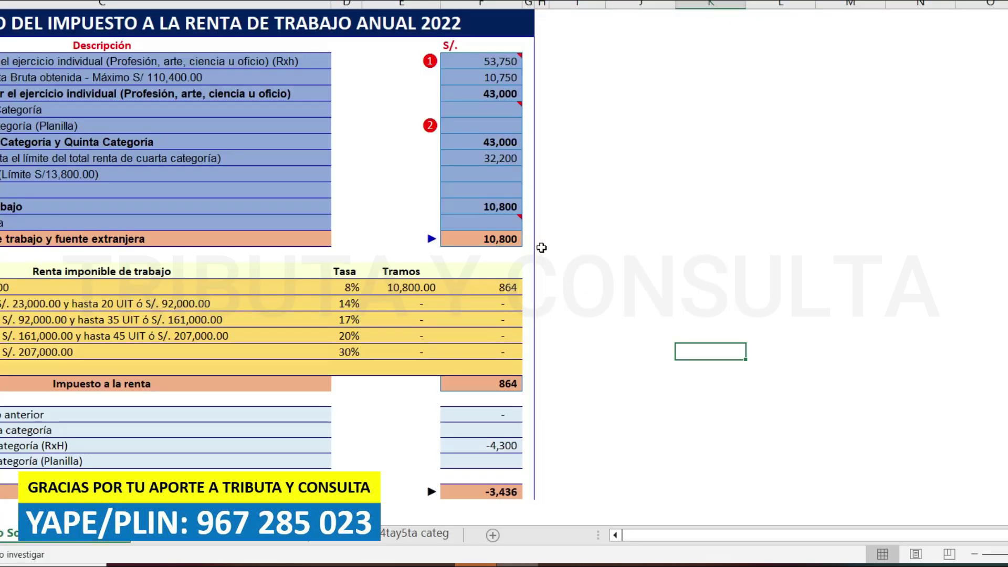
click(480, 139)
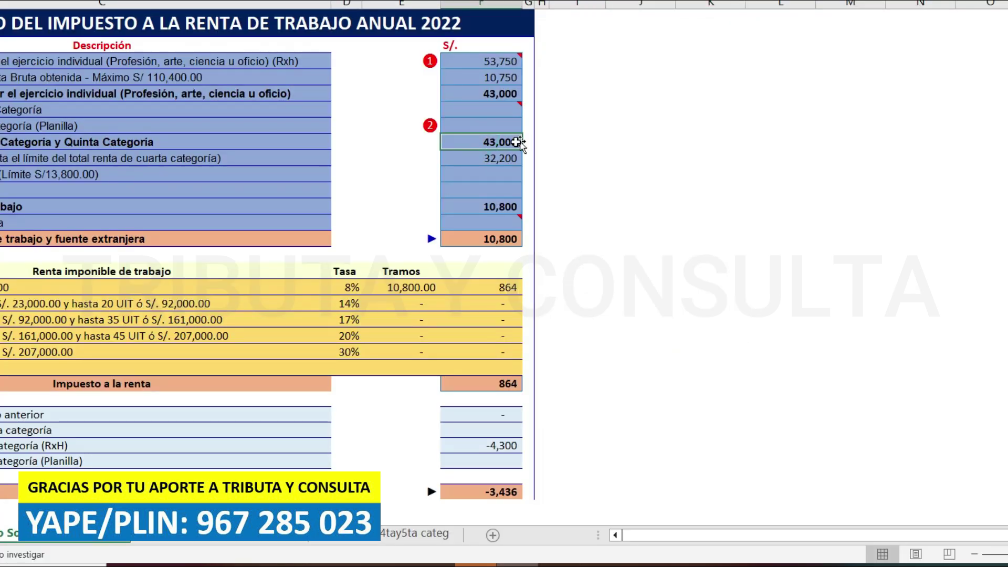
click(507, 159)
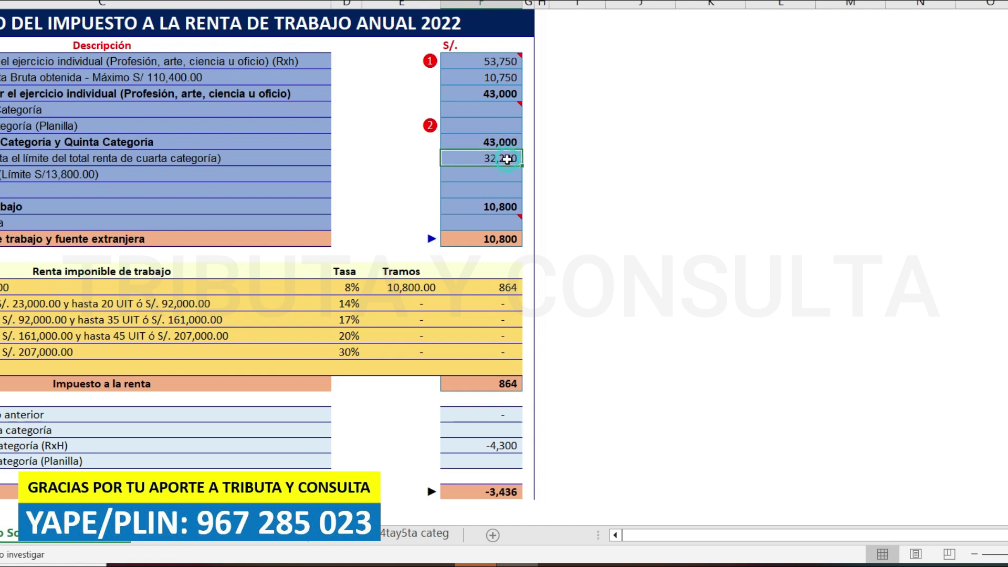
click(507, 178)
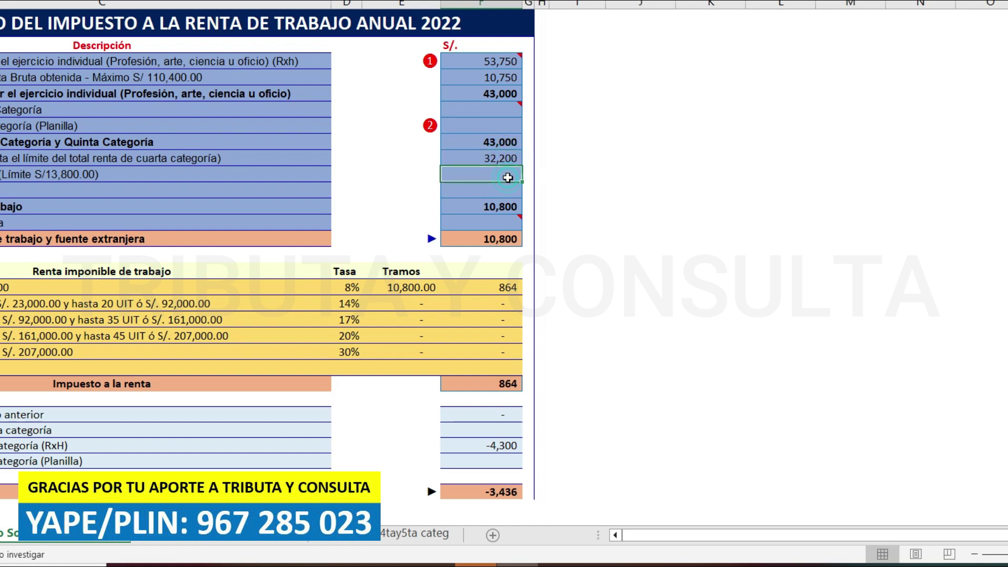
click(496, 178)
drag(495, 178, 495, 190)
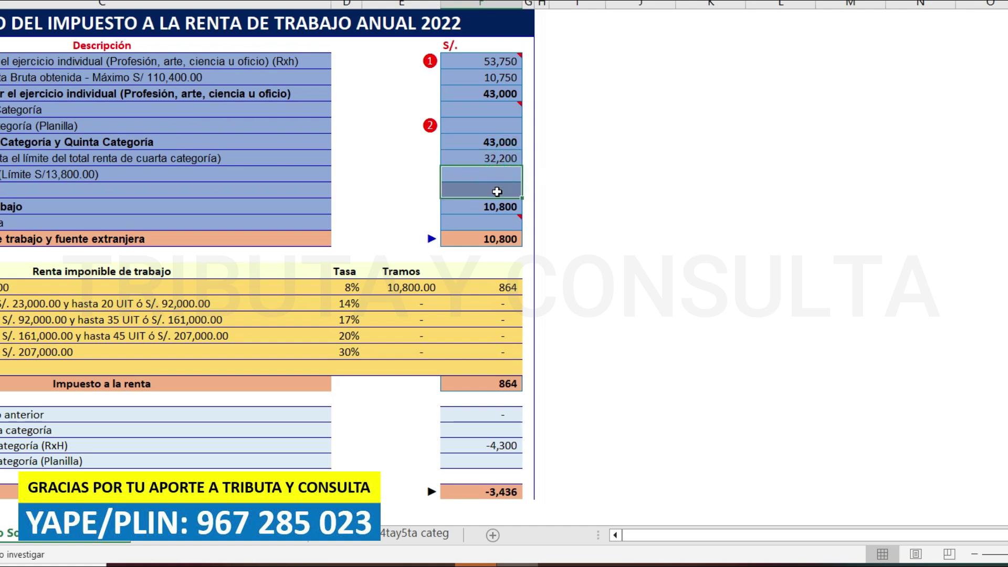
click(625, 169)
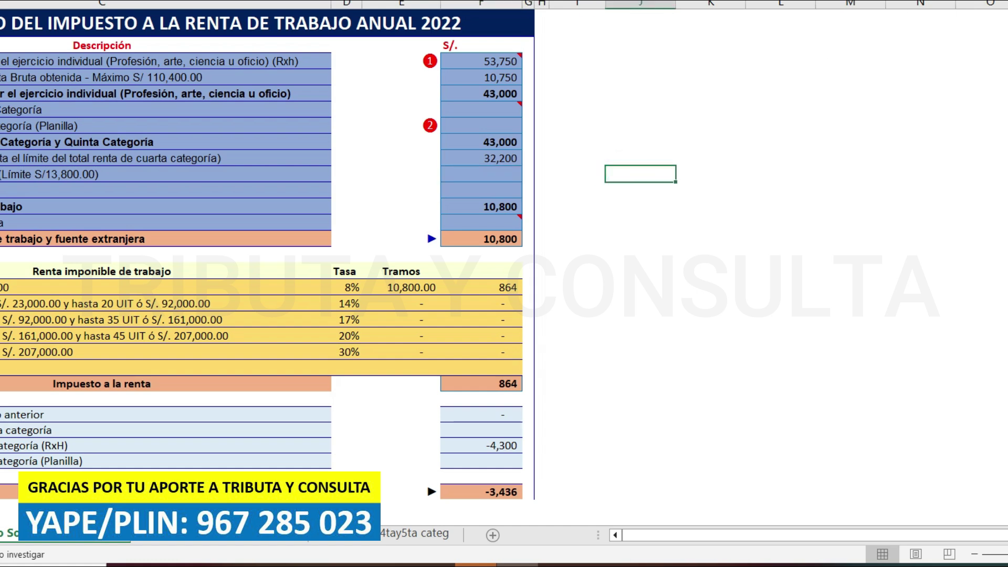
- Return to the SUNAT form, review the Hoteles y restaurantes and Turismo detail behind the additional 3 UIT deduction in box 514, and close it
key(alt+Tab)
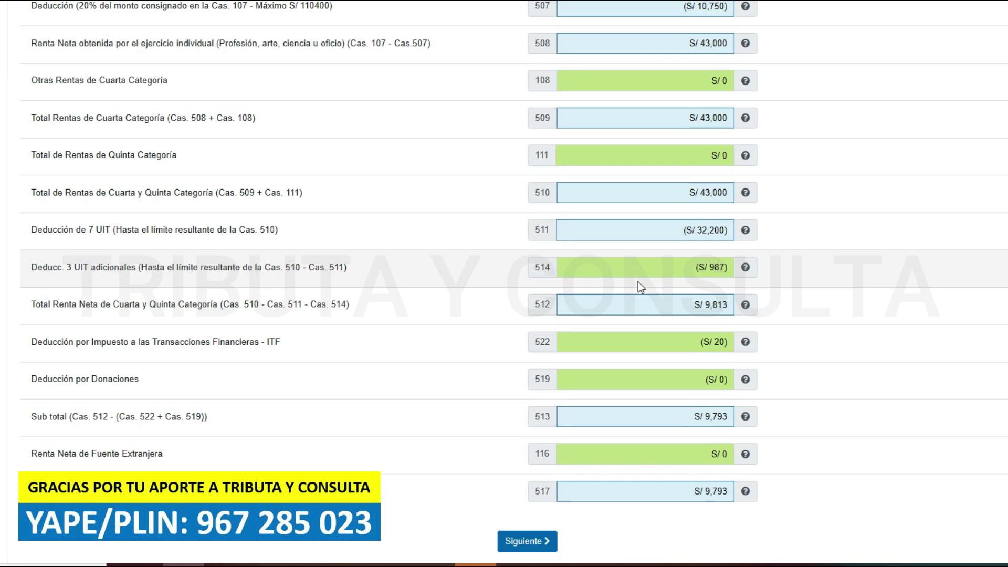
click(681, 268)
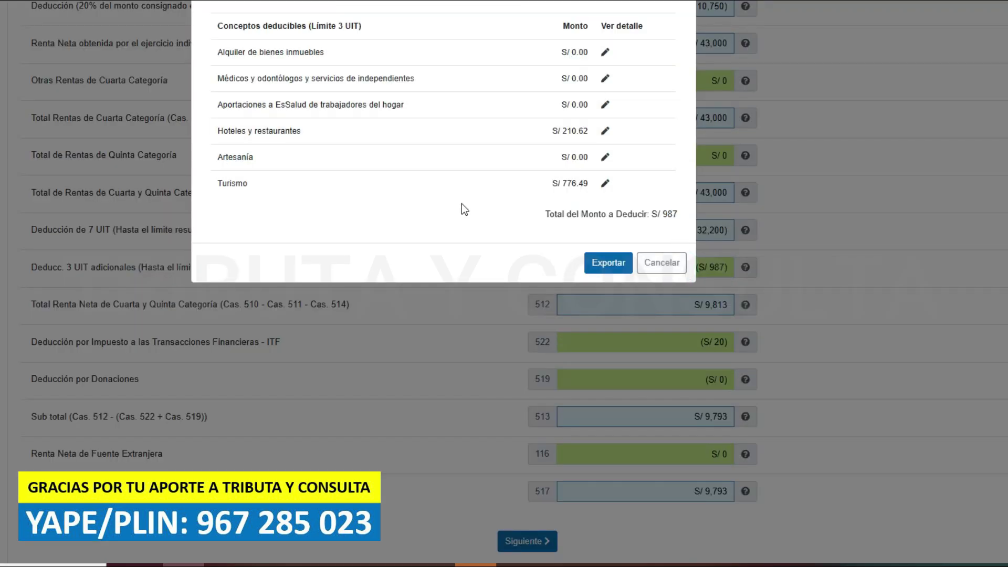
click(605, 131)
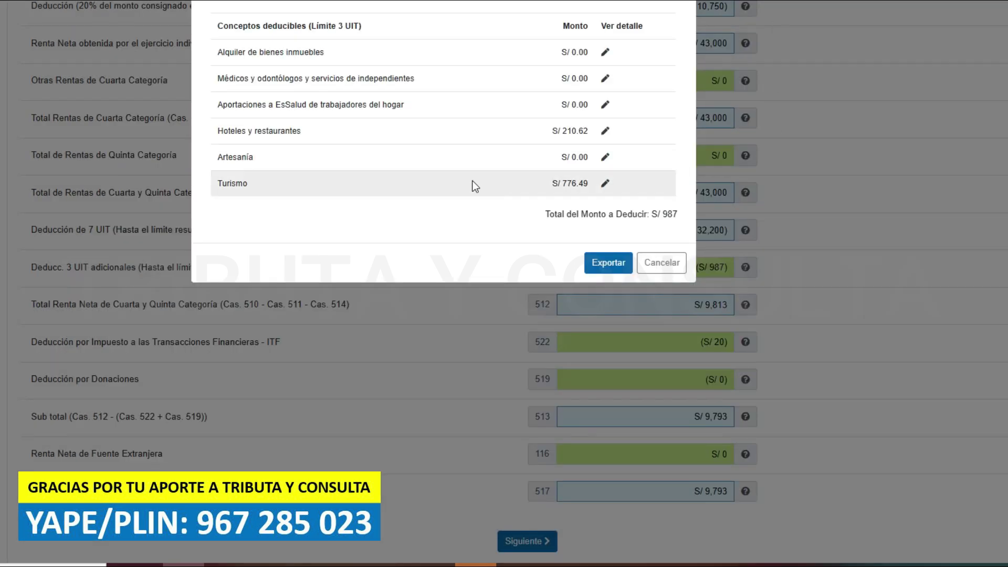
click(606, 184)
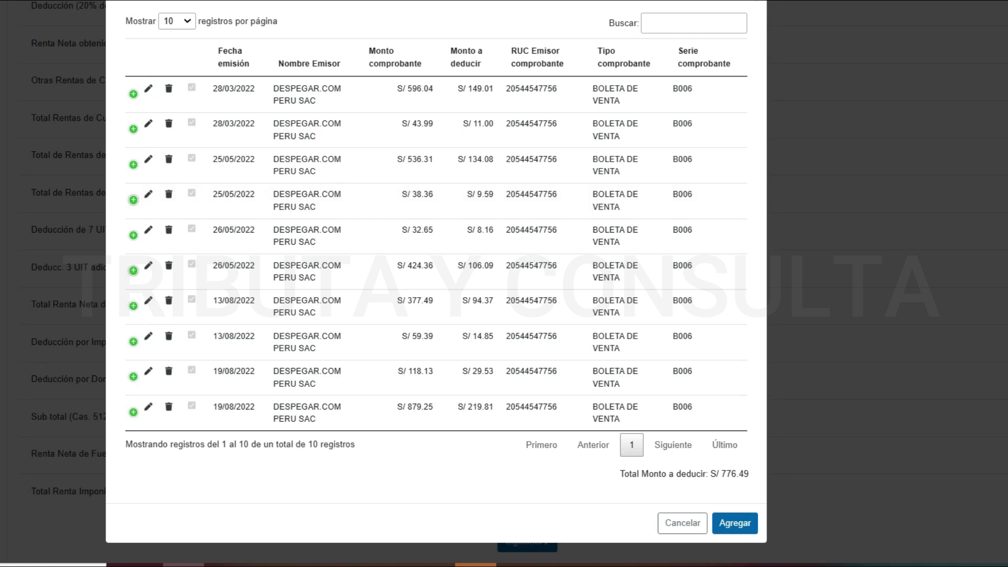
key(Return)
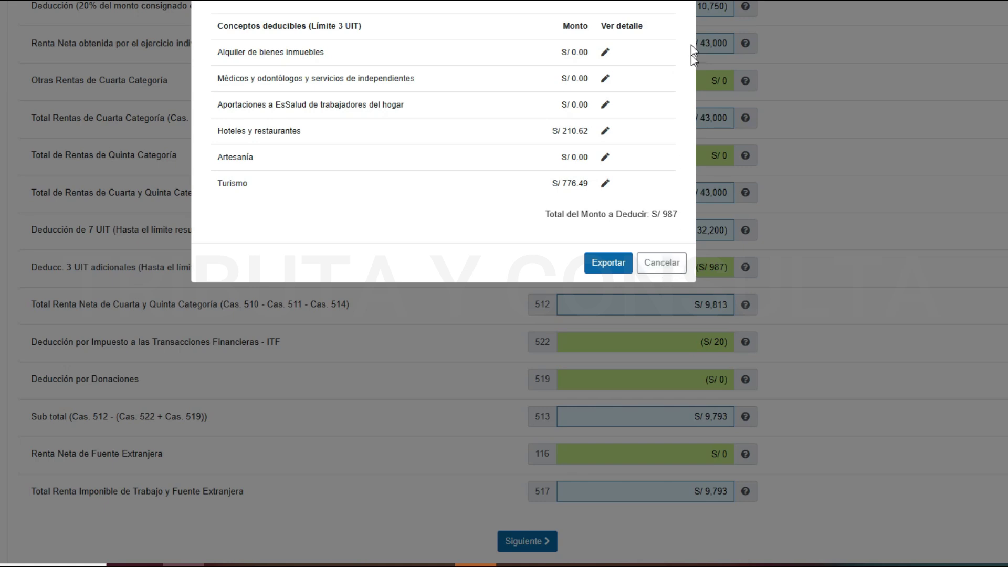
key(Escape)
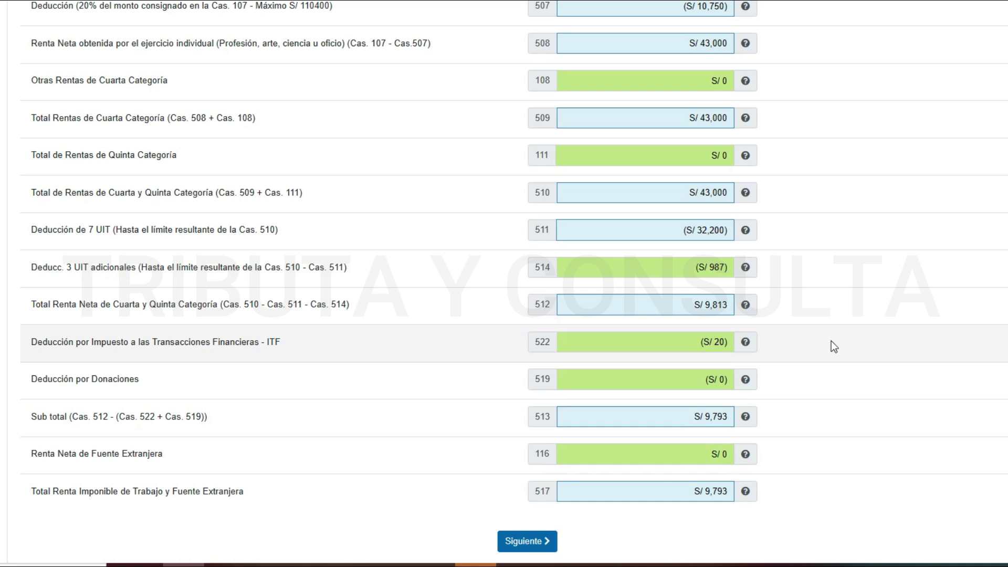
- In the Excel calculation, enter 987 as the additional 3 UIT deduction and 20 as the deduction in the row below
key(alt+Tab)
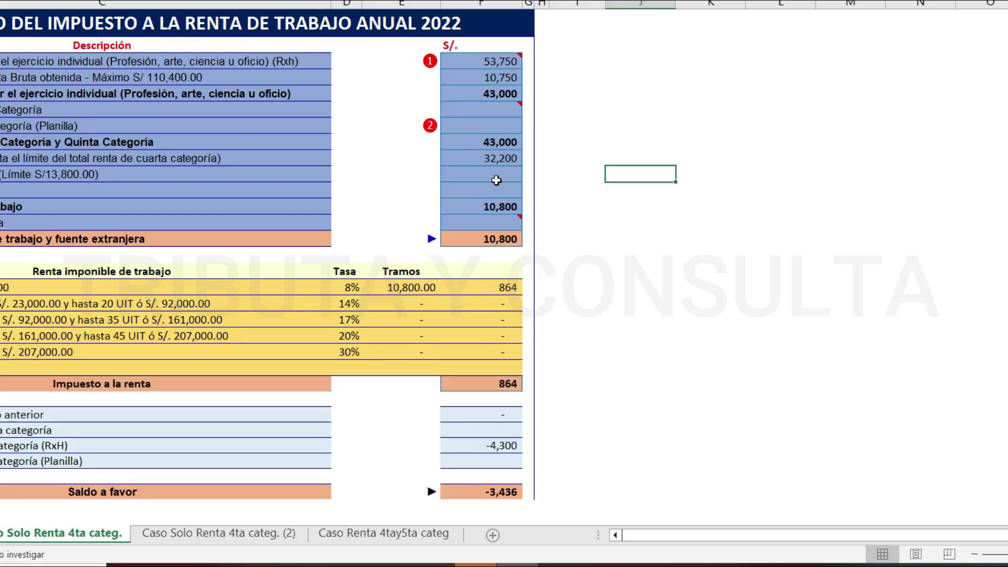
click(496, 178)
text(987)
key(Return)
text(20)
key(Return)
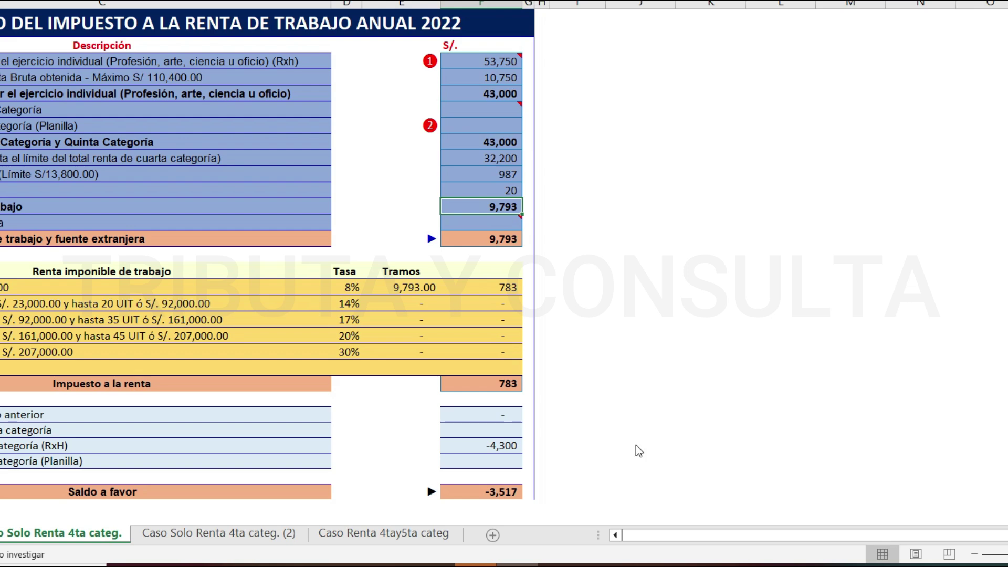
- Advance the SUNAT form to the tax calculation section, and check the tax, withholding and balance in favour in the Excel sheet
key(alt+Tab)
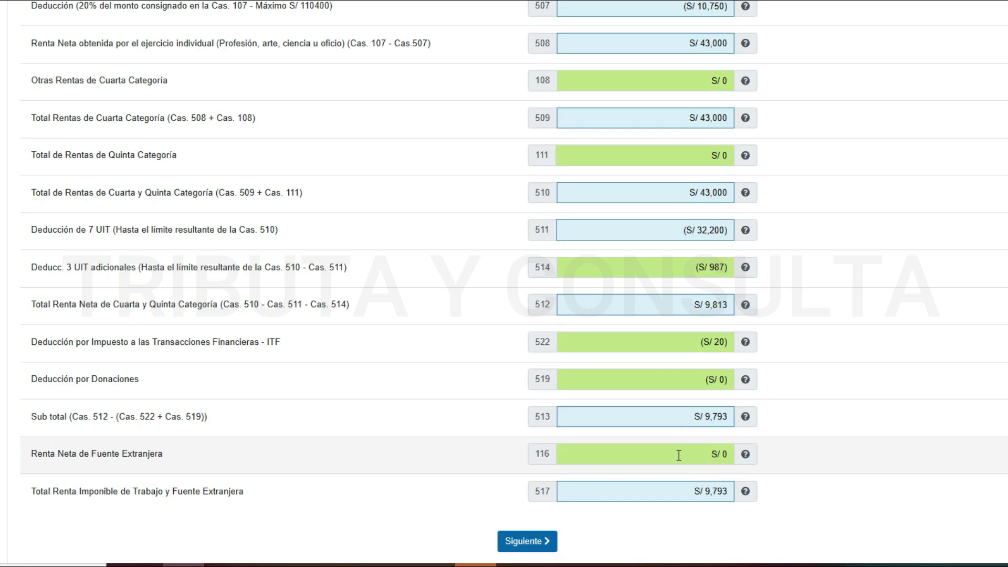
click(527, 542)
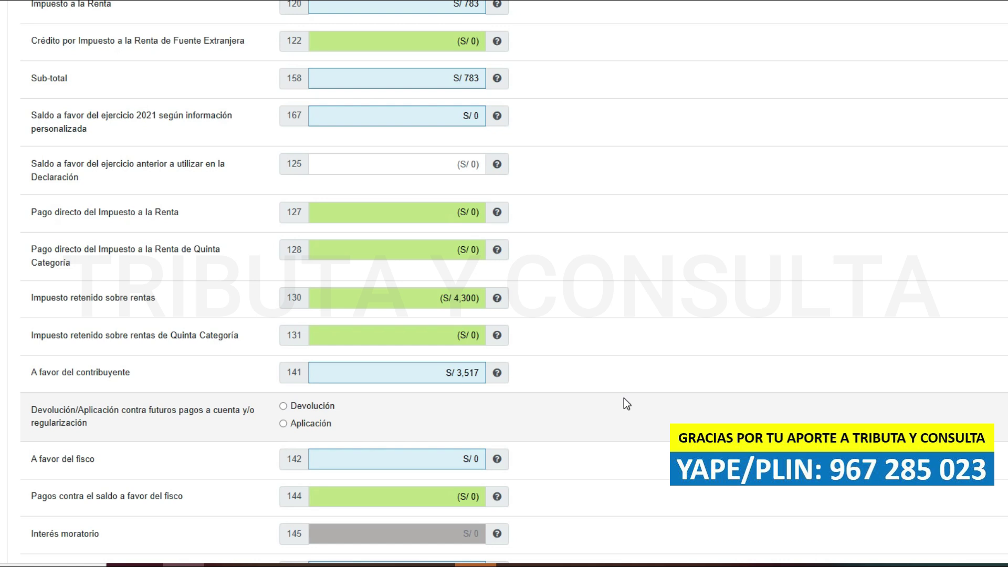
key(alt+Tab)
click(506, 286)
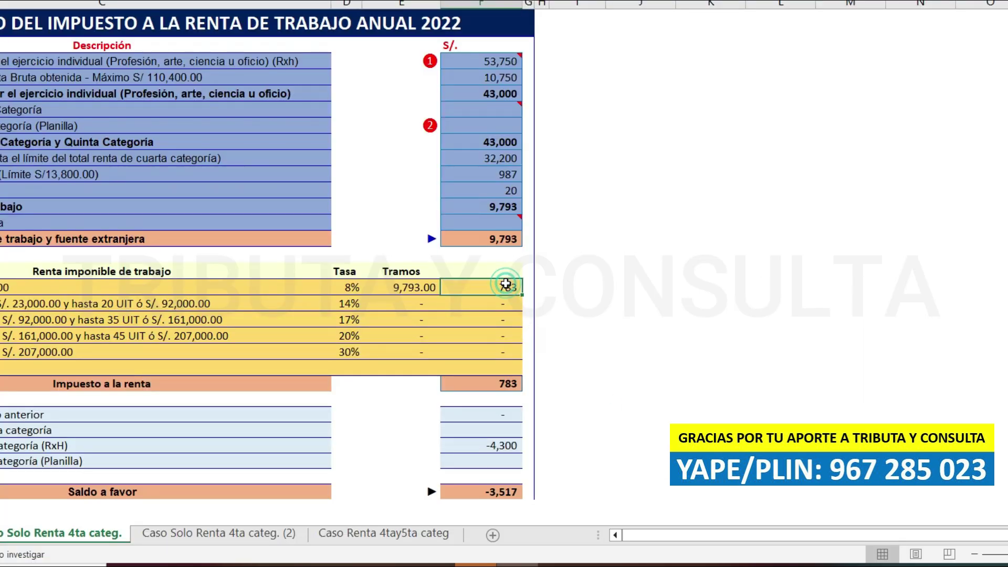
click(613, 309)
click(502, 388)
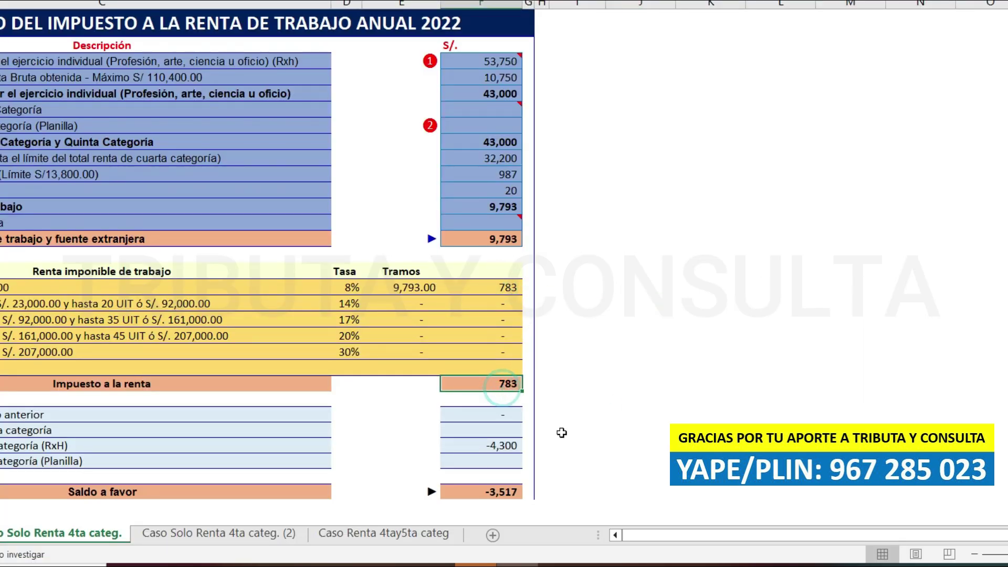
click(499, 446)
click(504, 490)
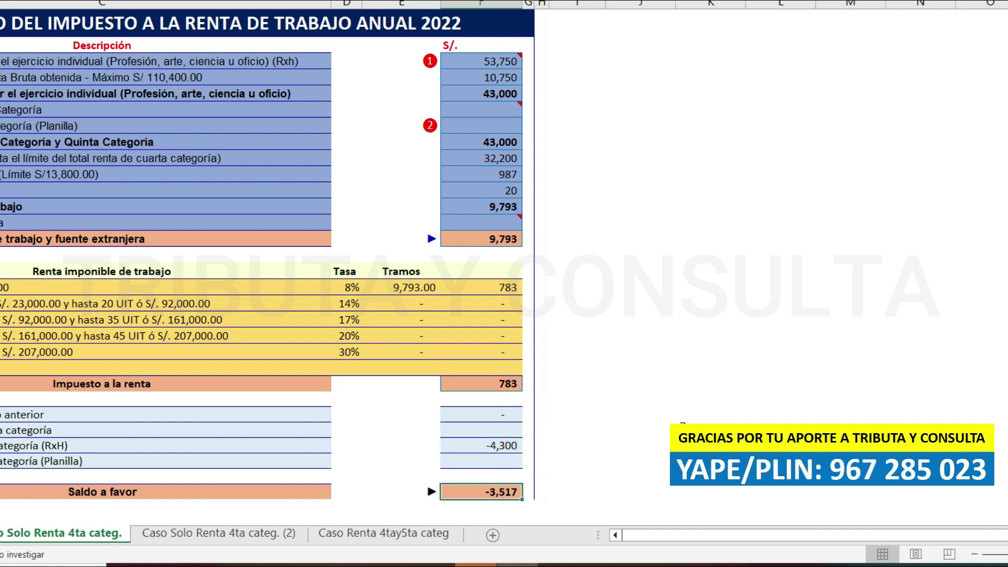
- Back in the SUNAT form, choose Devolución for the balance in box 141, accept the notice, and set Importe a pagar in box 168 to 0
key(alt+Tab)
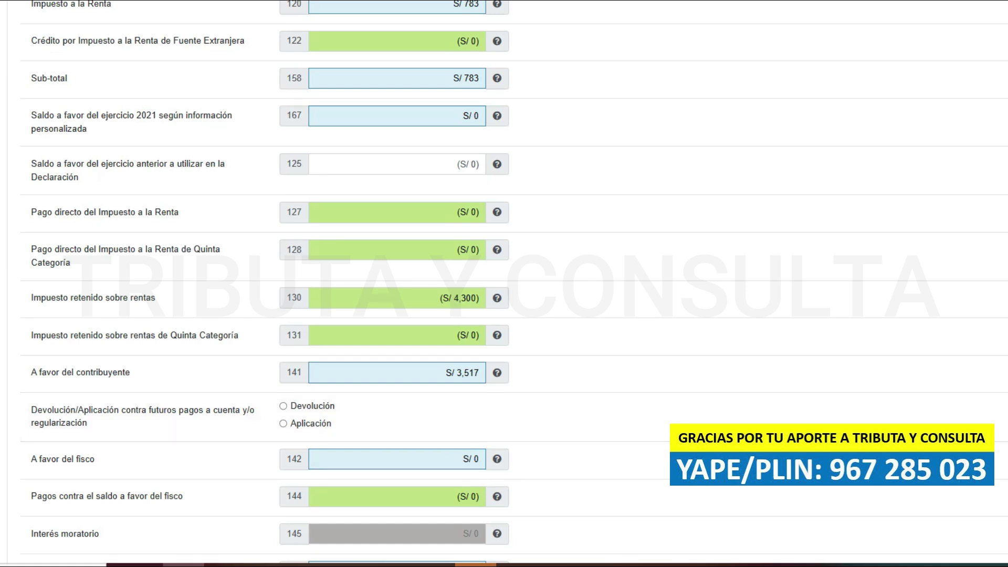
scroll(504, 282, down, 2)
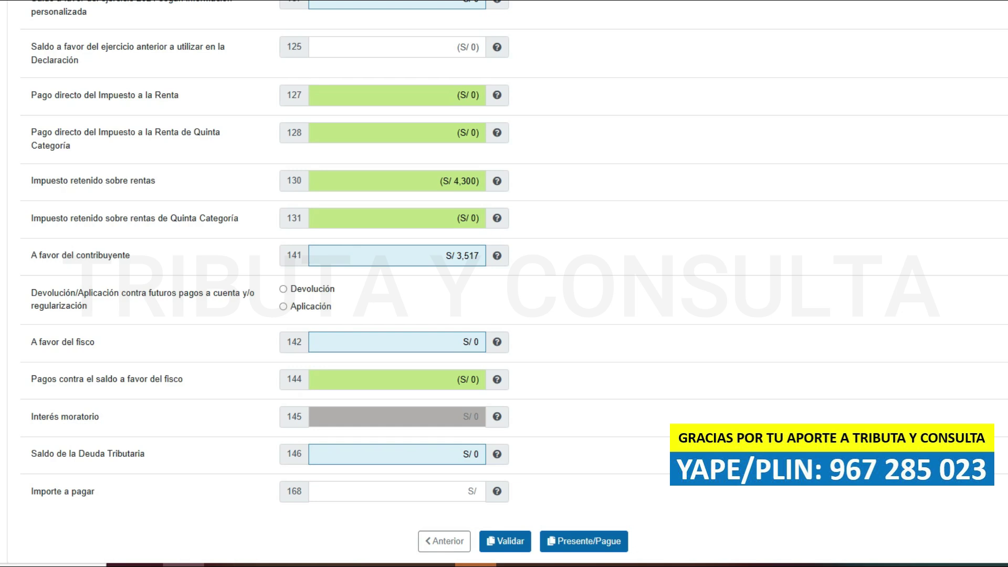
click(285, 292)
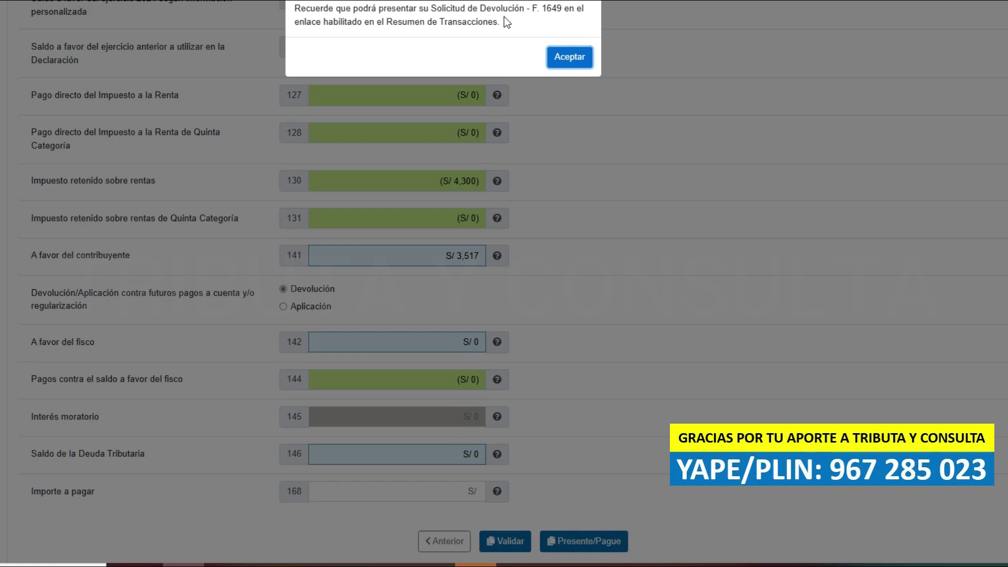
click(568, 59)
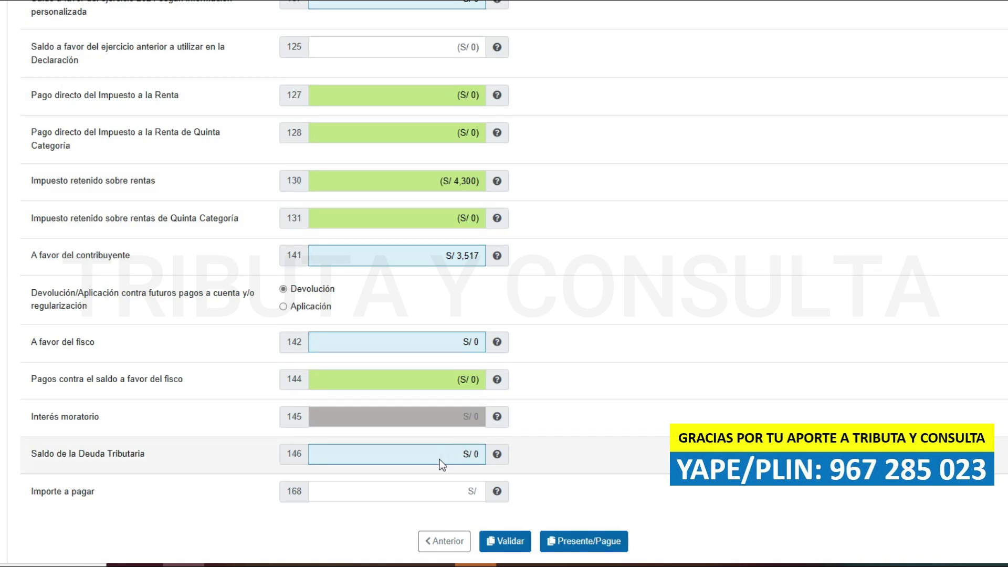
click(426, 493)
text(0)
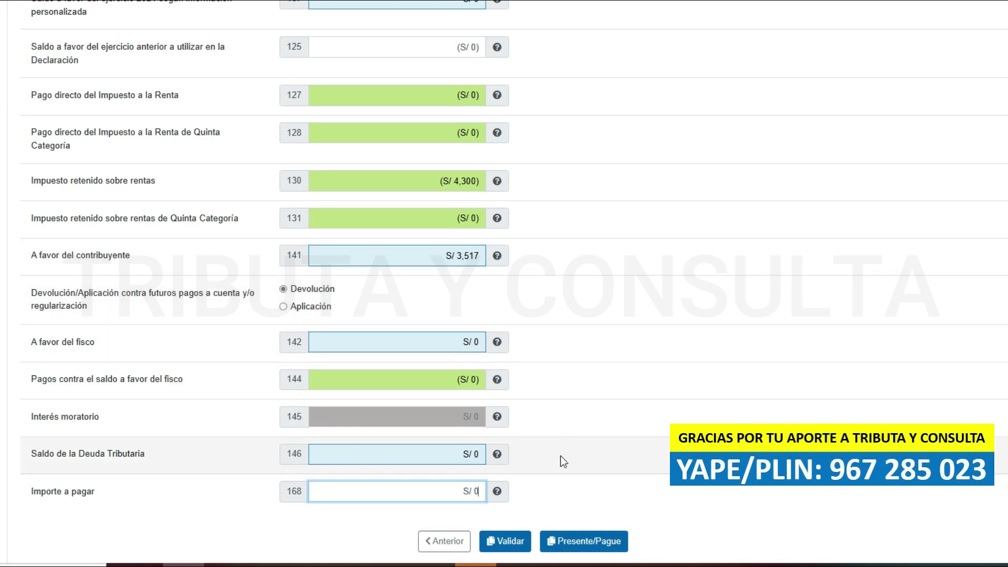
- Validate the declaration and file it with a zero amount to pay, accepting both confirmation notices
click(506, 543)
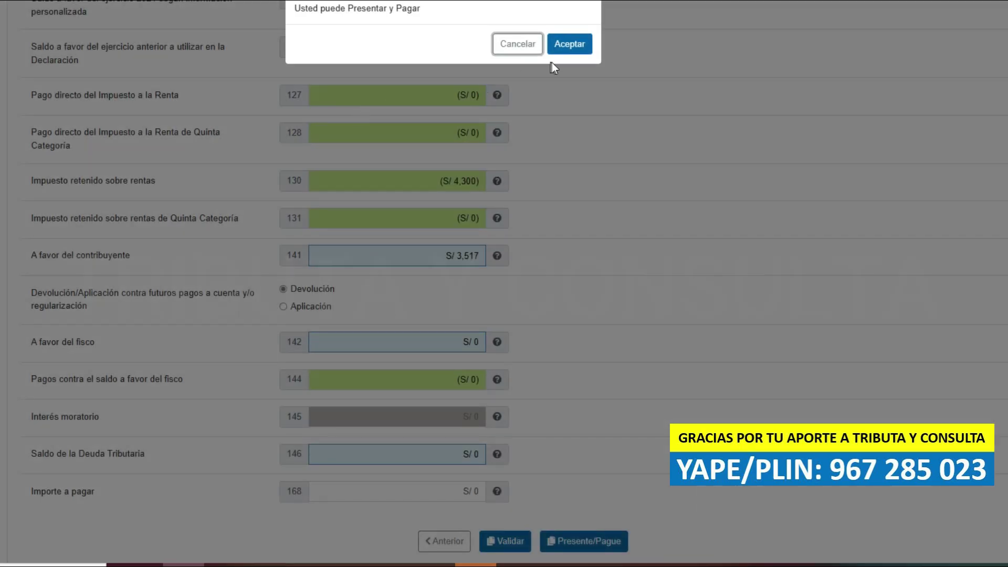
click(571, 45)
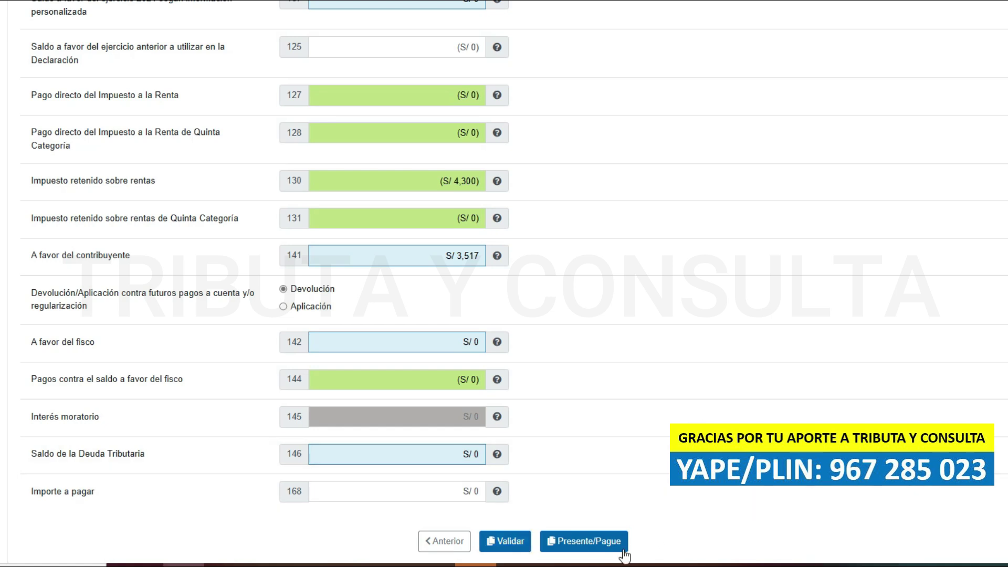
click(573, 546)
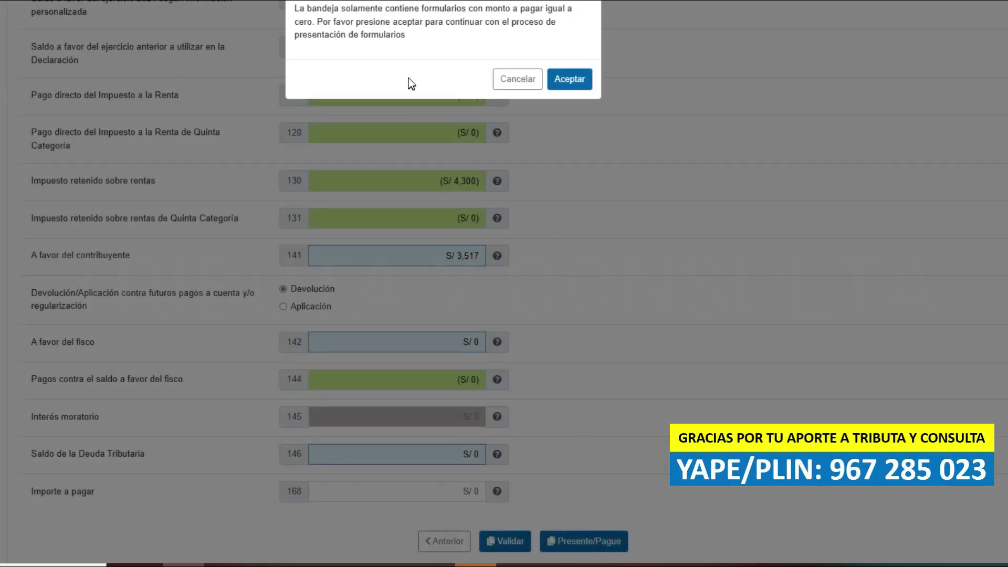
click(571, 80)
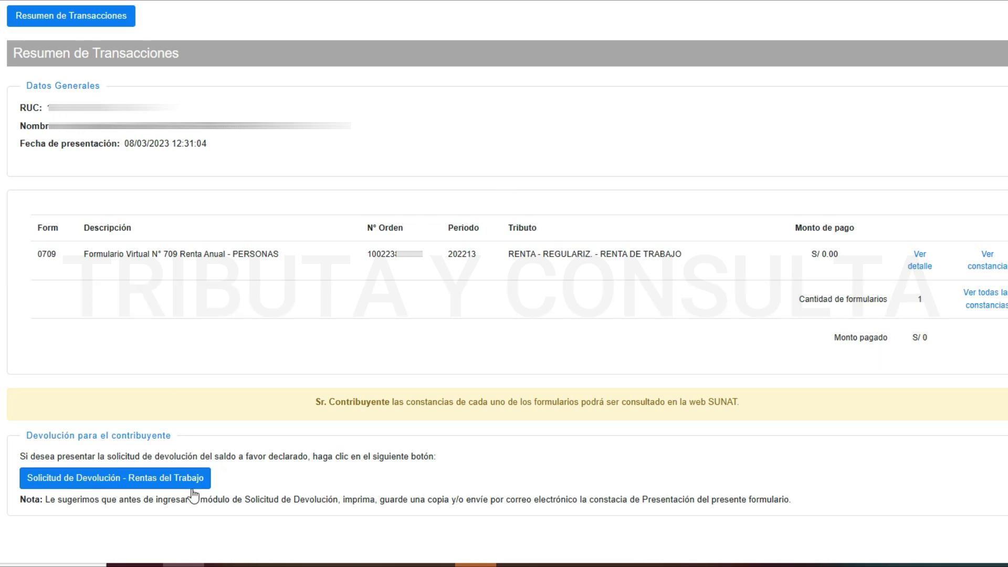
- Open the refund request for Rentas del Trabajo (Formulario 1649), fill in the contact phone number and CCI account, and submit it
click(152, 490)
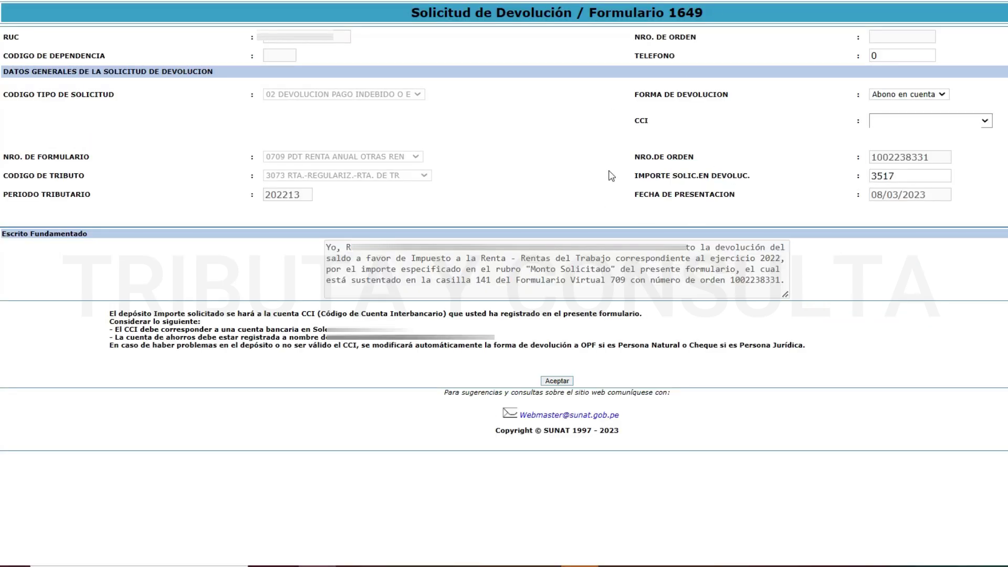
click(888, 55)
key(BackSpace)
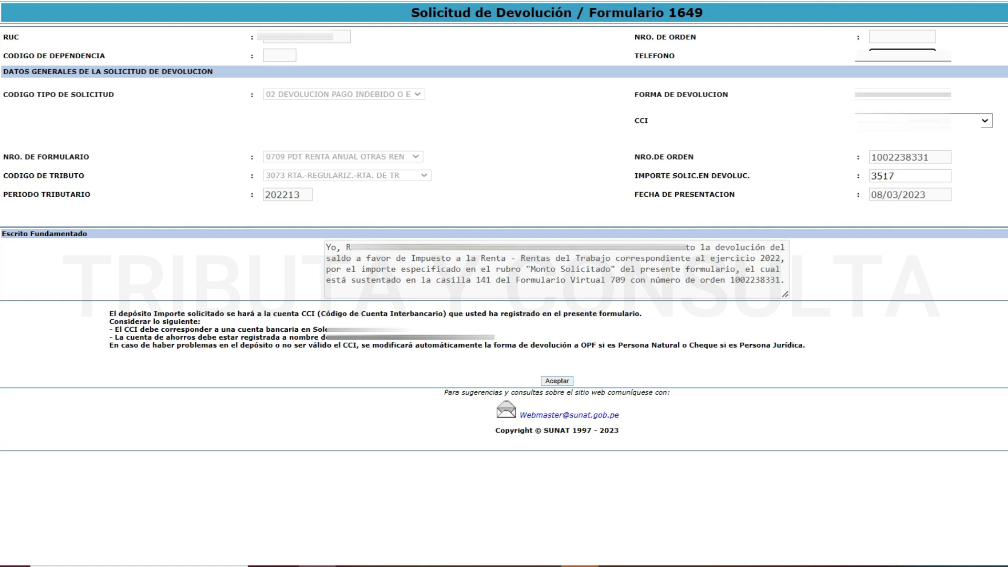
click(903, 55)
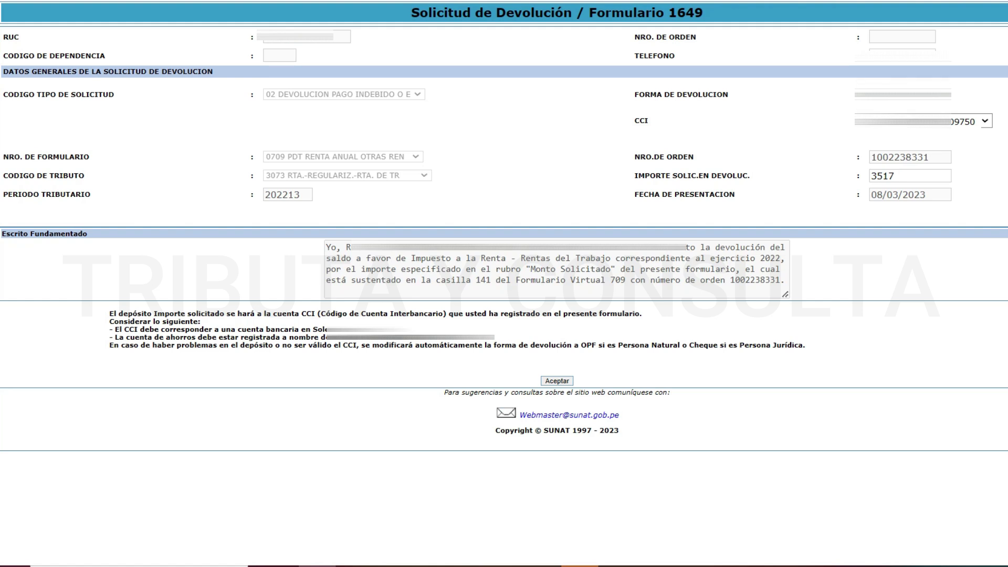
click(903, 56)
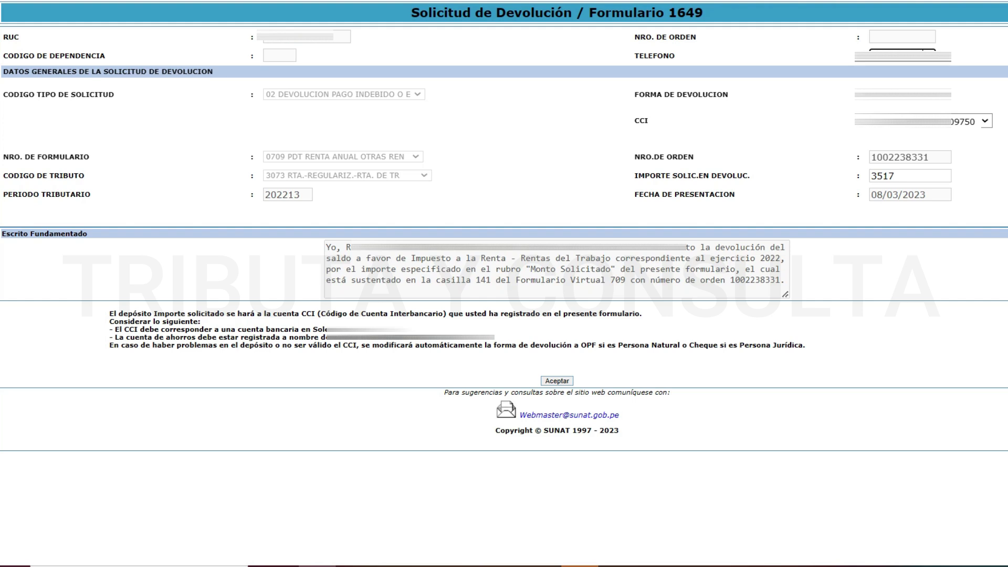
click(798, 152)
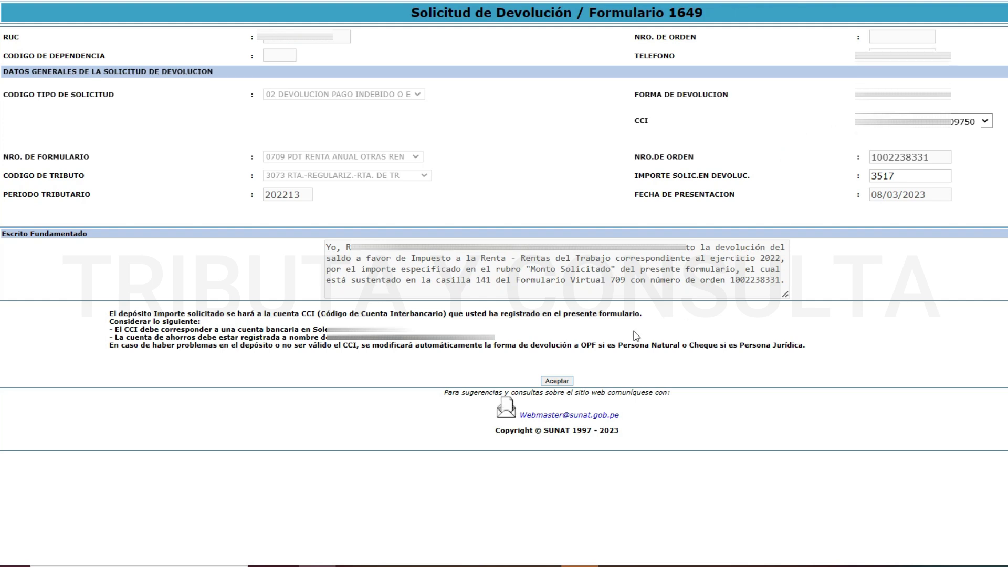
click(552, 381)
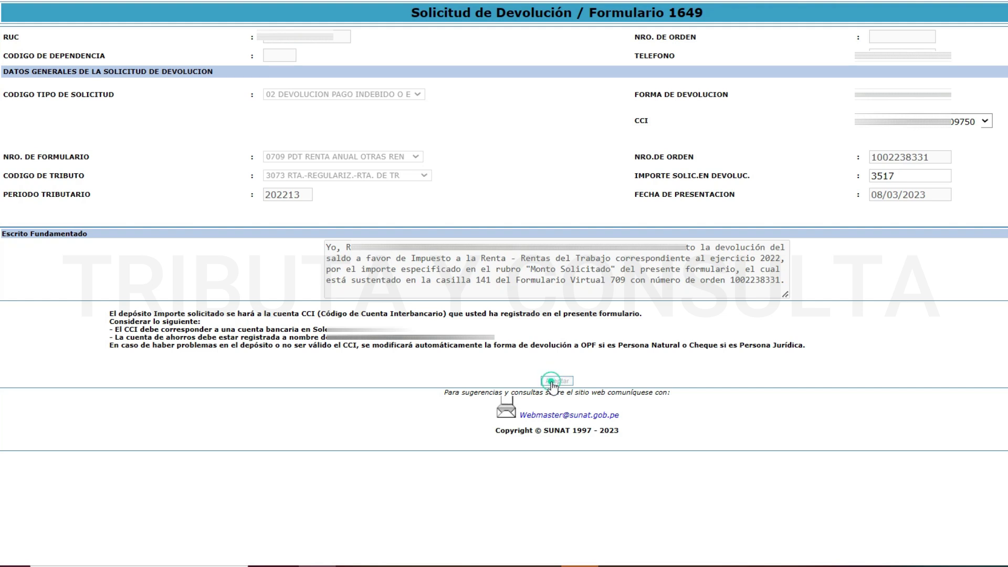